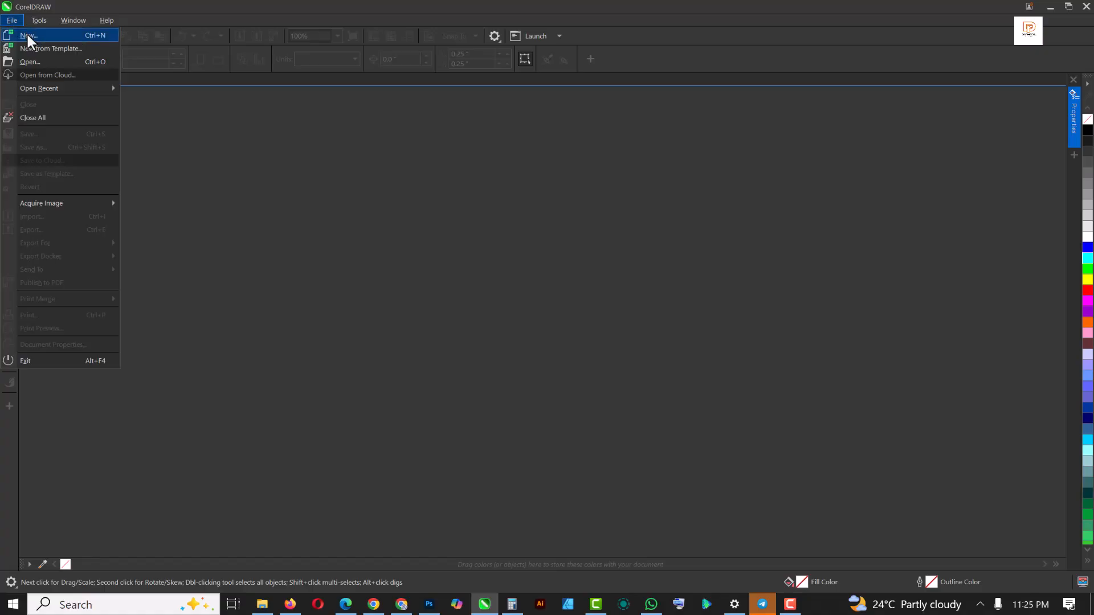
Create a new custom landscape RGB document, 6.4 inches wide and 3.6 inches high, at 300 dpi.
{"action": "left_click", "coordinate": [28, 36]}
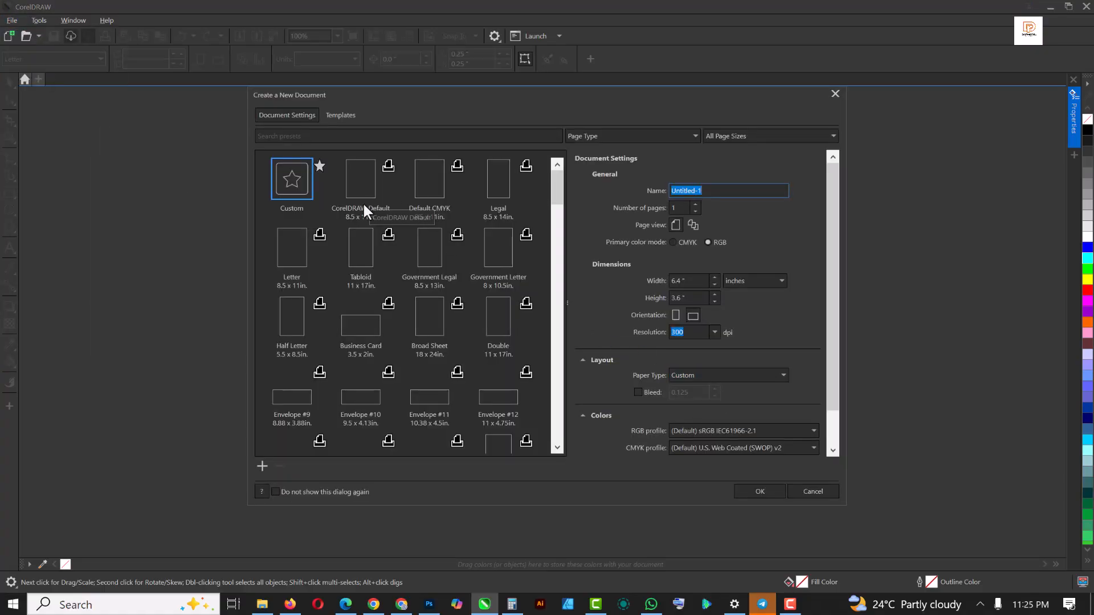
{"action": "left_click", "coordinate": [292, 179]}
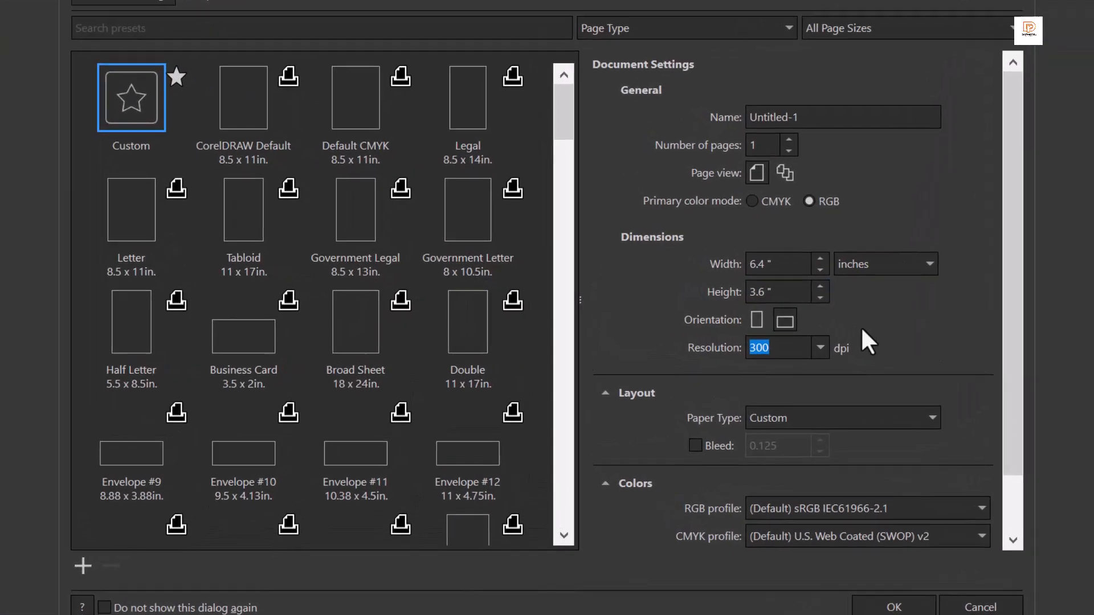
{"action": "left_click_drag", "start_coordinate": [801, 270], "coordinate": [738, 260]}
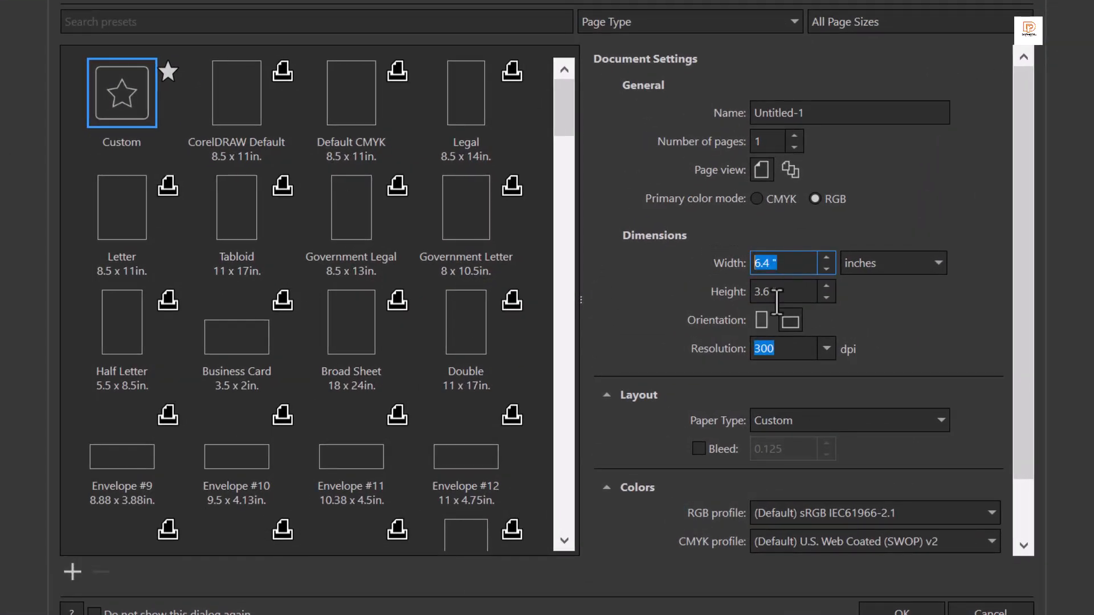
{"action": "left_click_drag", "start_coordinate": [789, 295], "coordinate": [666, 297]}
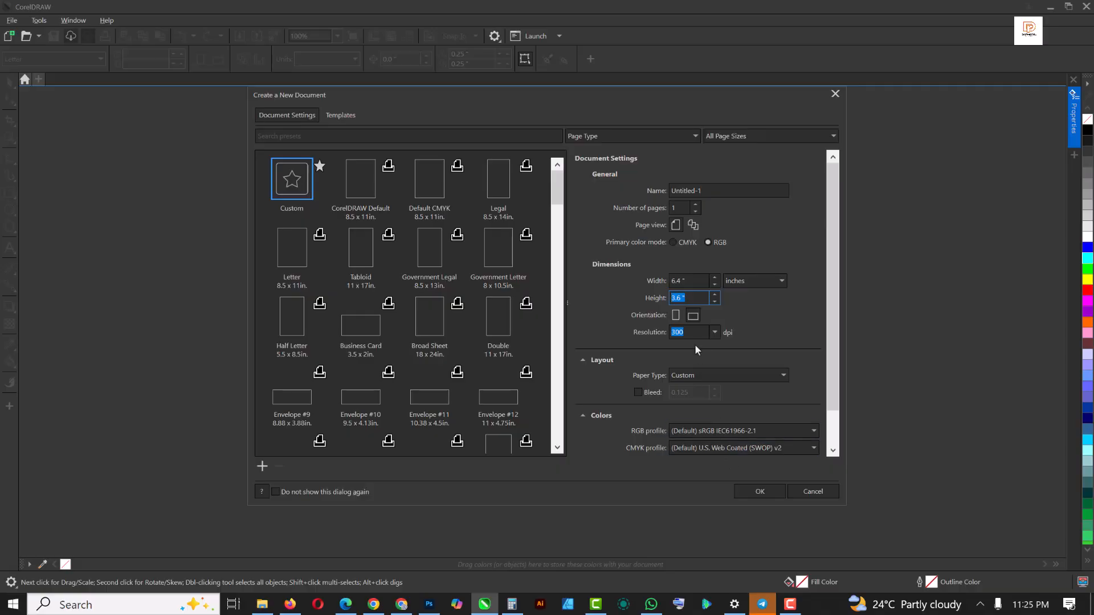
{"action": "left_click", "coordinate": [767, 493]}
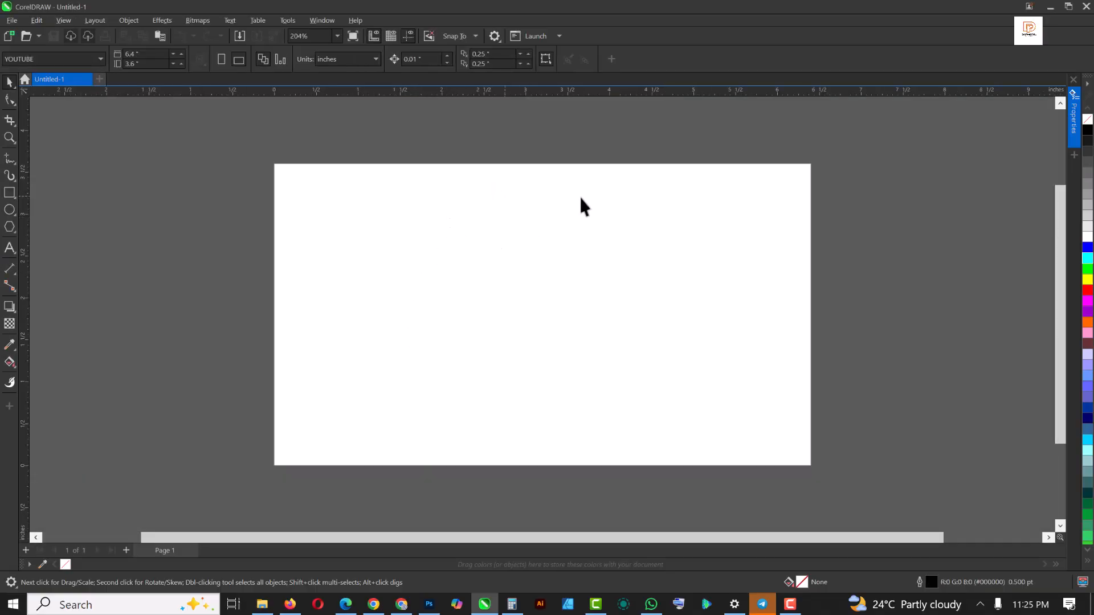
Add a page-sized background rectangle with a white fill and no outline.
{"action": "double_click", "coordinate": [10, 193]}
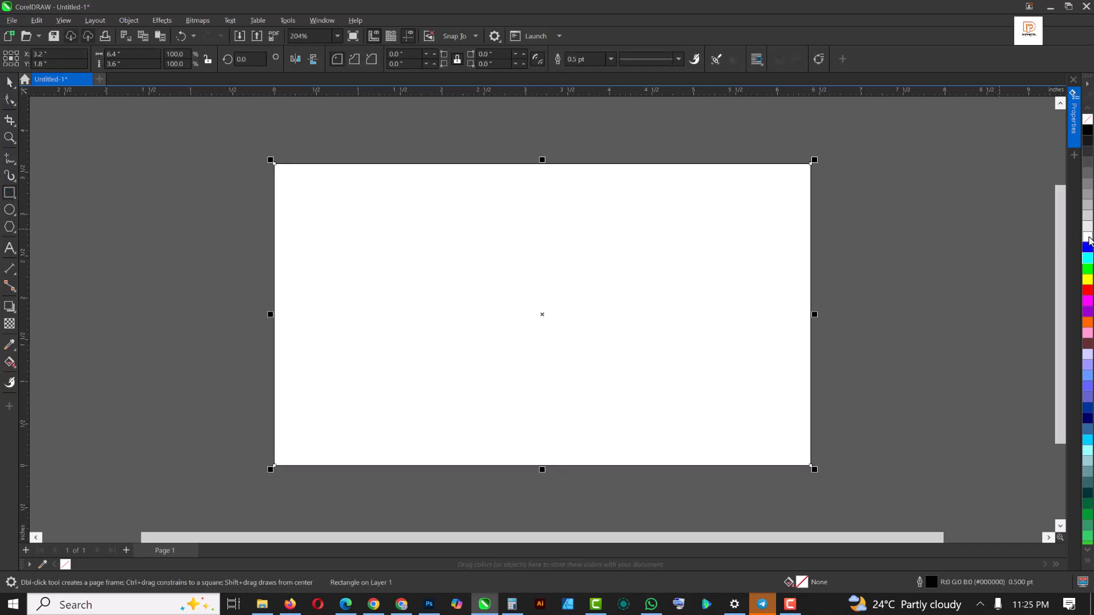
{"action": "left_click", "coordinate": [614, 59]}
{"action": "left_click", "coordinate": [592, 73]}
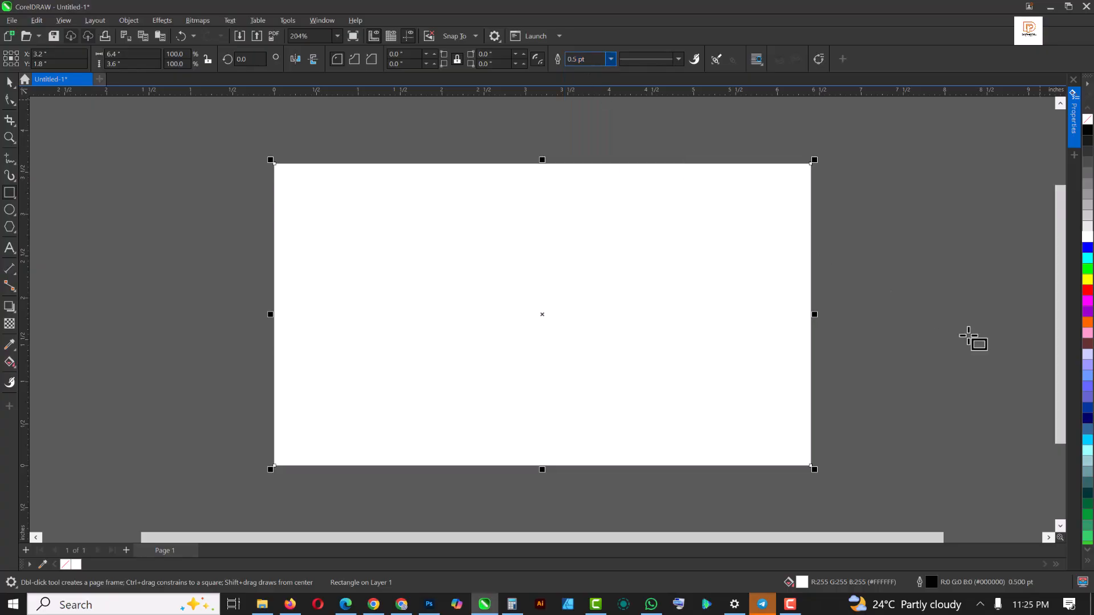
{"action": "left_click", "coordinate": [257, 255]}
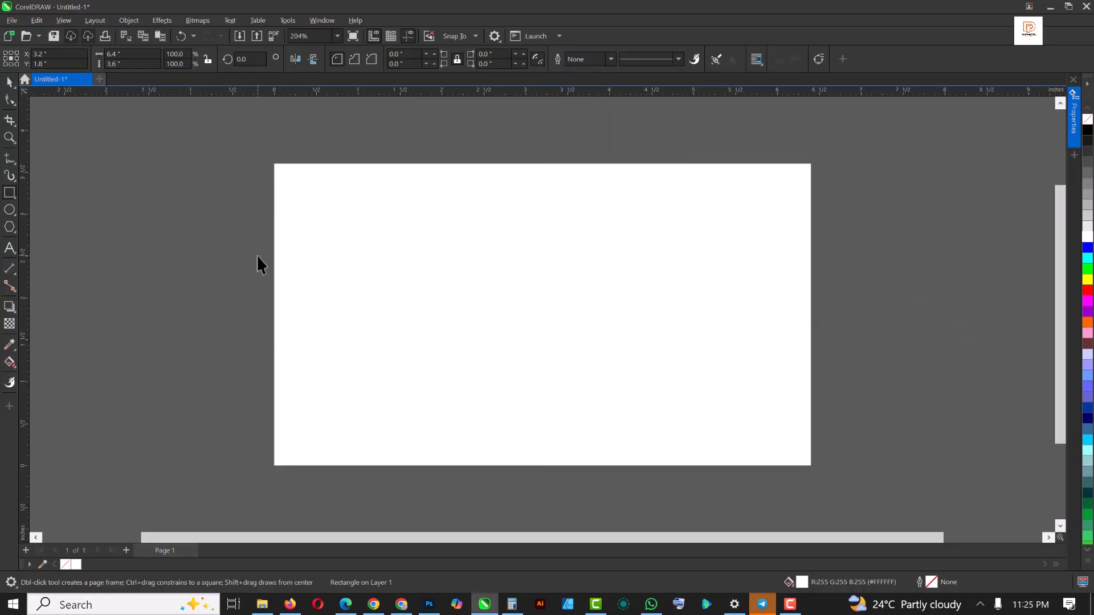
Paste the copied "POP OUT EFFECT IN CORELDRAW" title and move it off the page to its right side.
{"action": "key", "text": "ctrl+v"}
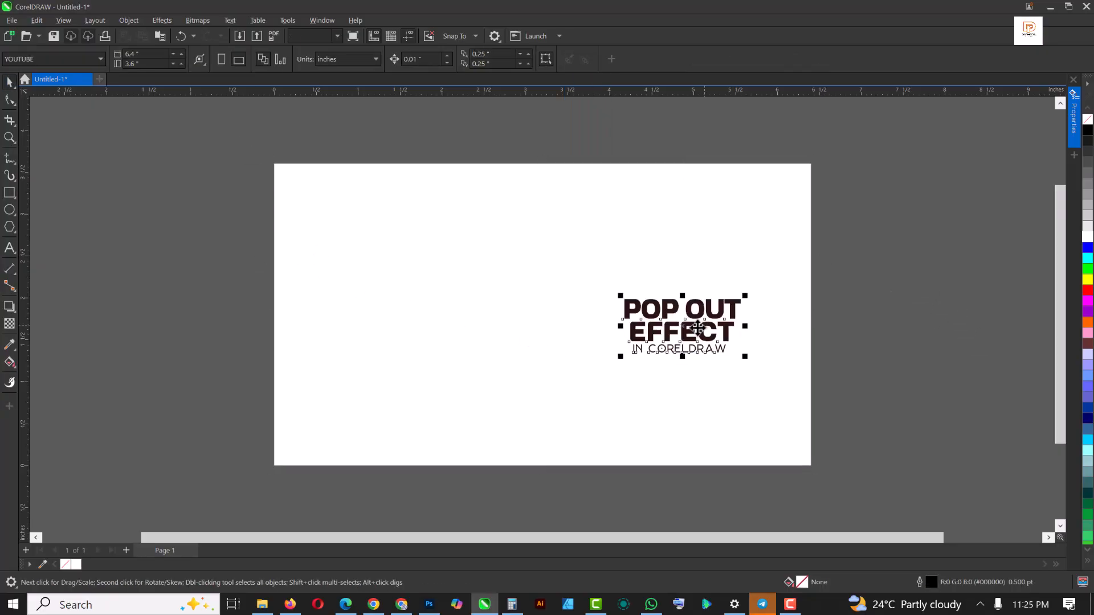
{"action": "left_click_drag", "start_coordinate": [701, 325], "coordinate": [984, 307]}
{"action": "left_click", "coordinate": [695, 295]}
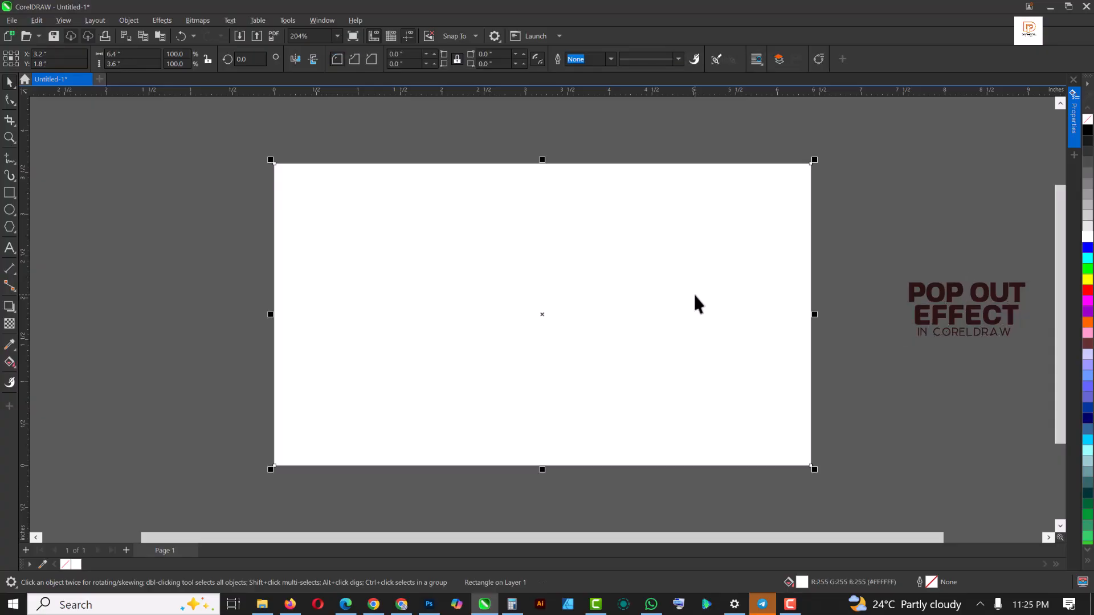
Draw a horizontal rectangle near the middle of the page and enlarge it to about 2.27 × 0.63 inches.
{"action": "left_click", "coordinate": [10, 193]}
{"action": "mouse_move", "coordinate": [474, 258]}
{"action": "left_mouse_down"}
{"action": "mouse_move", "coordinate": [593, 302]}
{"action": "mouse_move", "coordinate": [634, 303]}
{"action": "left_mouse_up"}
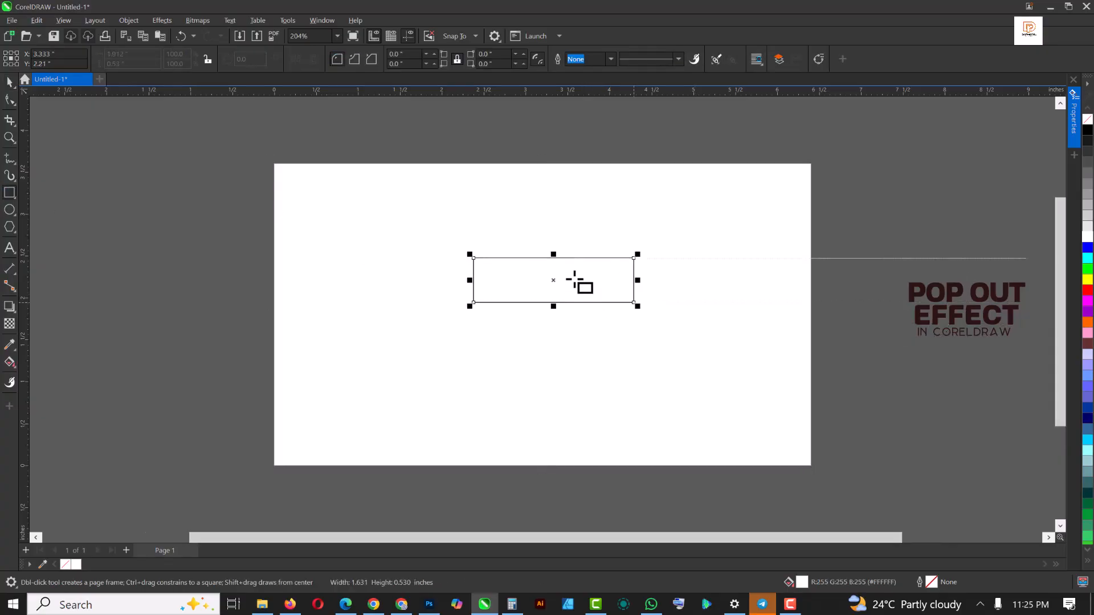
{"action": "scroll", "coordinate": [579, 284], "scroll_direction": "up", "scroll_amount": 1}
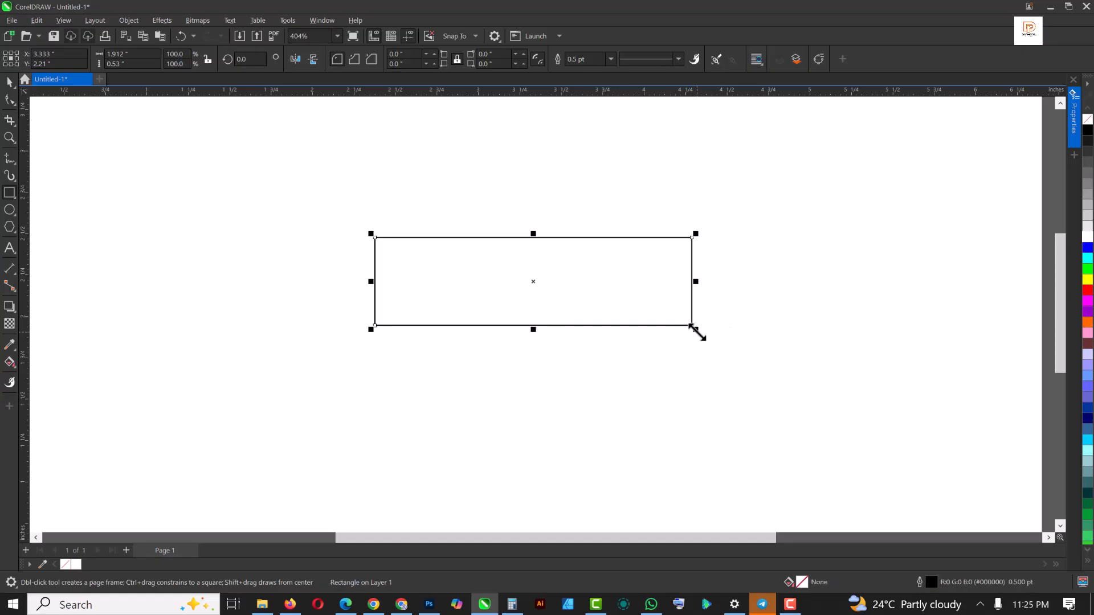
{"action": "left_click_drag", "start_coordinate": [695, 329], "coordinate": [756, 395]}
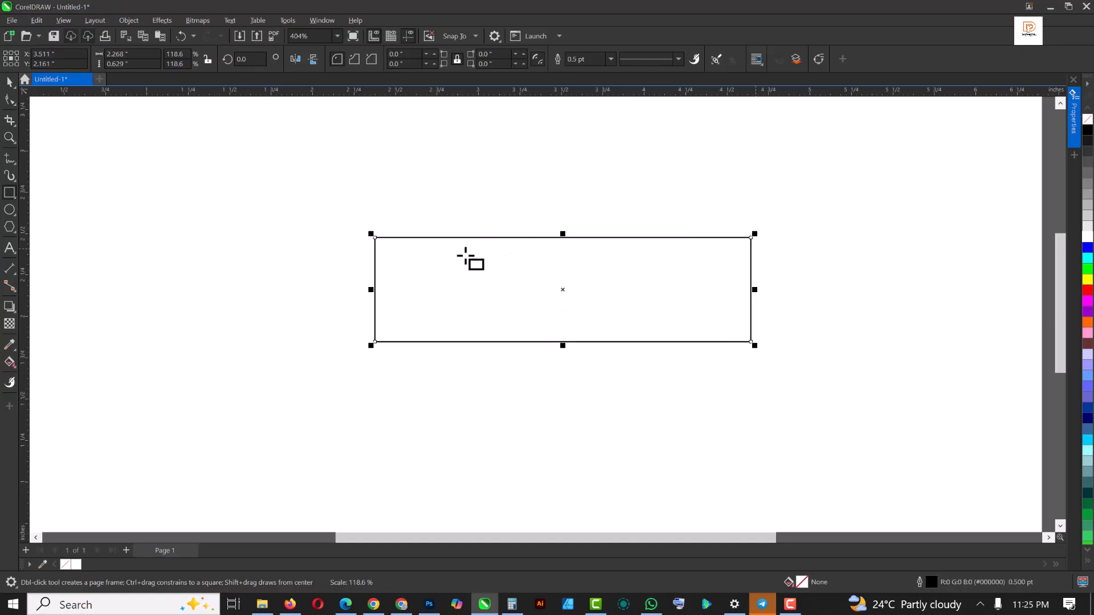
Round all four corners of the rectangle with the Shape tool to about 0.29 inches, forming a pill.
{"action": "left_click", "coordinate": [13, 102]}
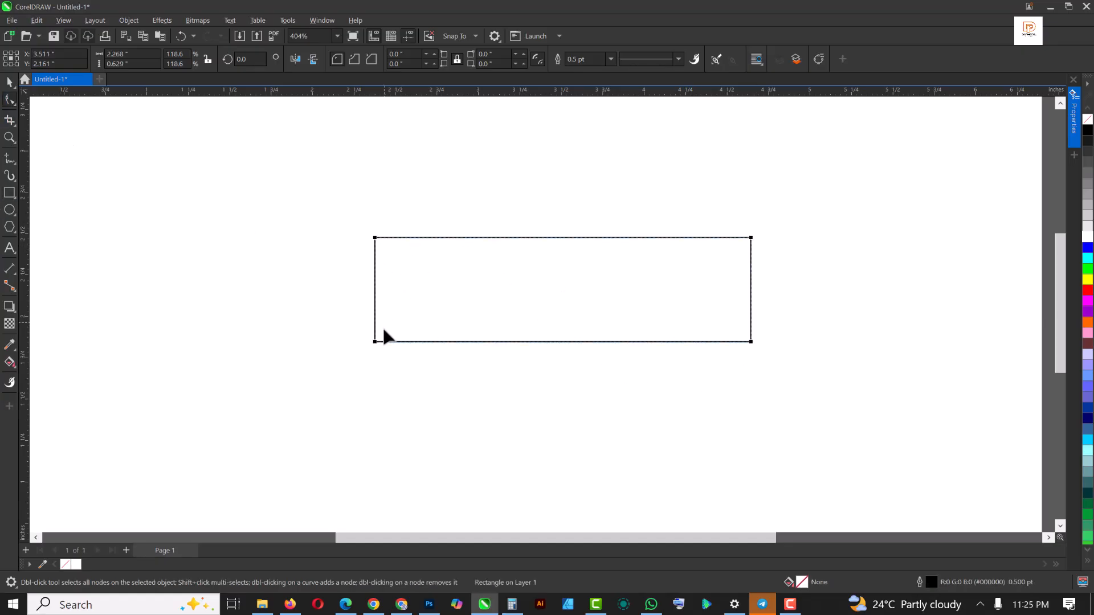
{"action": "left_click_drag", "start_coordinate": [410, 352], "coordinate": [421, 354]}
{"action": "key", "text": "space"}
{"action": "scroll", "coordinate": [565, 282], "scroll_direction": "down", "scroll_amount": 2}
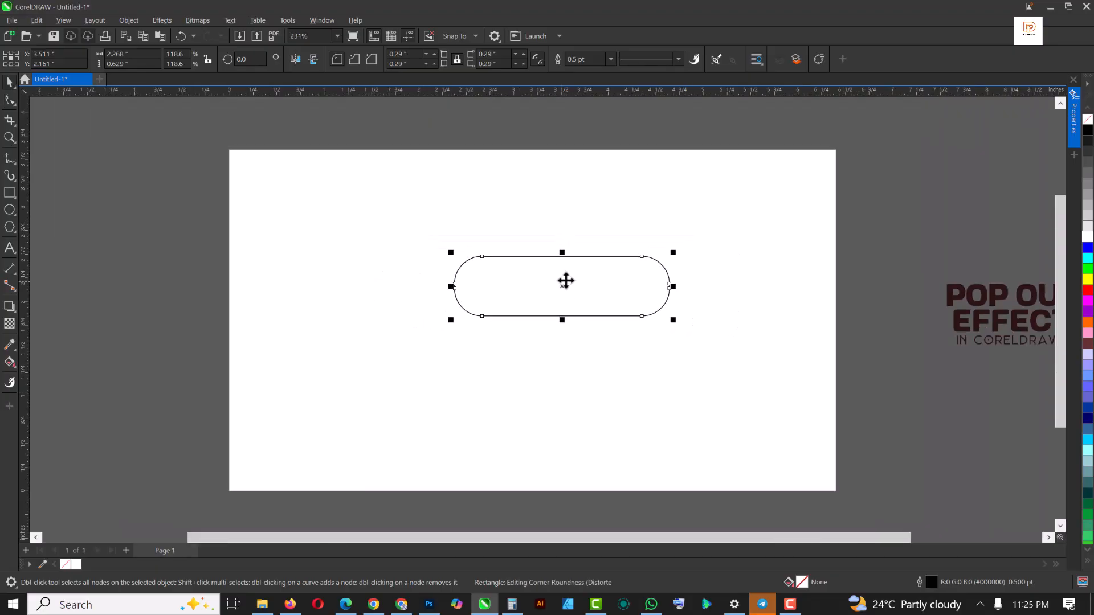
Move the pill slightly up and left and enlarge it to about 2.42 × 0.67 inches.
{"action": "left_click_drag", "start_coordinate": [567, 281], "coordinate": [508, 264]}
{"action": "mouse_move", "coordinate": [617, 301]}
{"action": "left_mouse_down"}
{"action": "mouse_move", "coordinate": [652, 325]}
{"action": "mouse_move", "coordinate": [654, 312]}
{"action": "mouse_move", "coordinate": [594, 292]}
{"action": "left_mouse_up"}
Duplicate the pill directly below the original and shrink the copy from its centre to about 2.11 × 0.59 inches.
{"action": "left_click_drag", "start_coordinate": [549, 261], "coordinate": [555, 336]}
{"action": "right_click", "coordinate": [555, 336]}
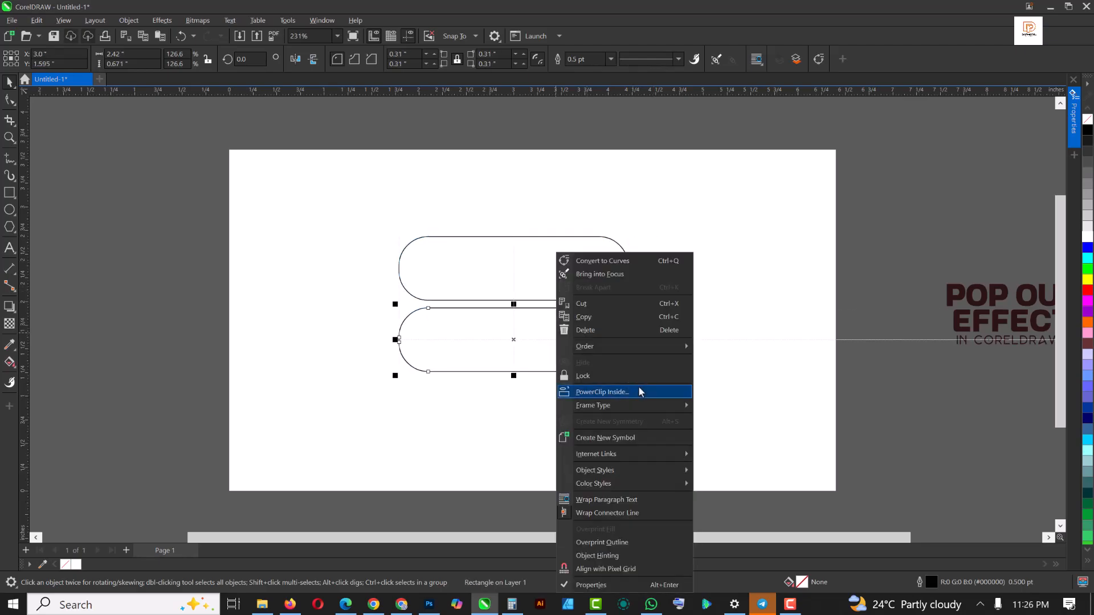
{"action": "left_click", "coordinate": [495, 339]}
{"action": "left_click", "coordinate": [594, 347]}
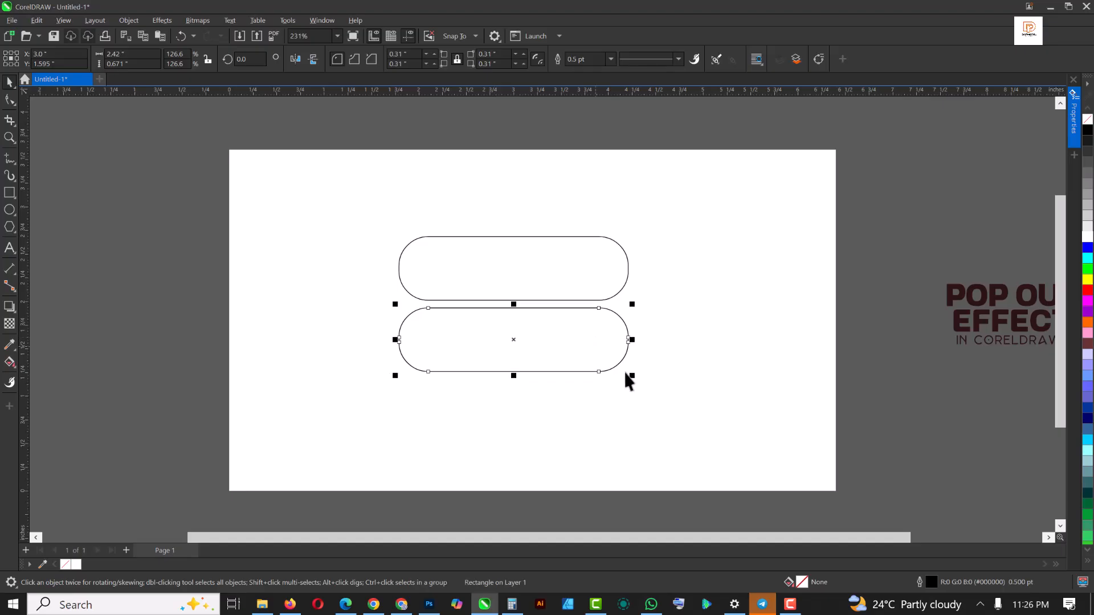
{"action": "left_click_drag", "start_coordinate": [637, 376], "coordinate": [619, 372]}
Duplicate the second pill below itself and shrink the third pill from its centre to about 1.9 × 0.53 inches.
{"action": "left_click_drag", "start_coordinate": [528, 337], "coordinate": [526, 381]}
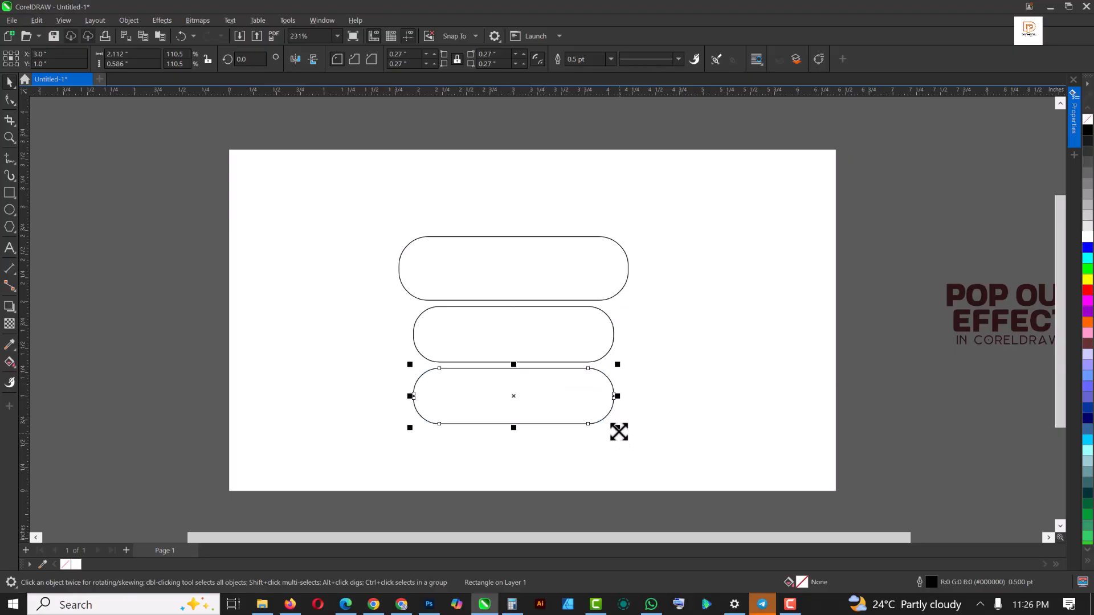
{"action": "left_click_drag", "start_coordinate": [619, 432], "coordinate": [601, 432]}
{"action": "scroll", "coordinate": [530, 387], "scroll_direction": "up", "scroll_amount": 1}
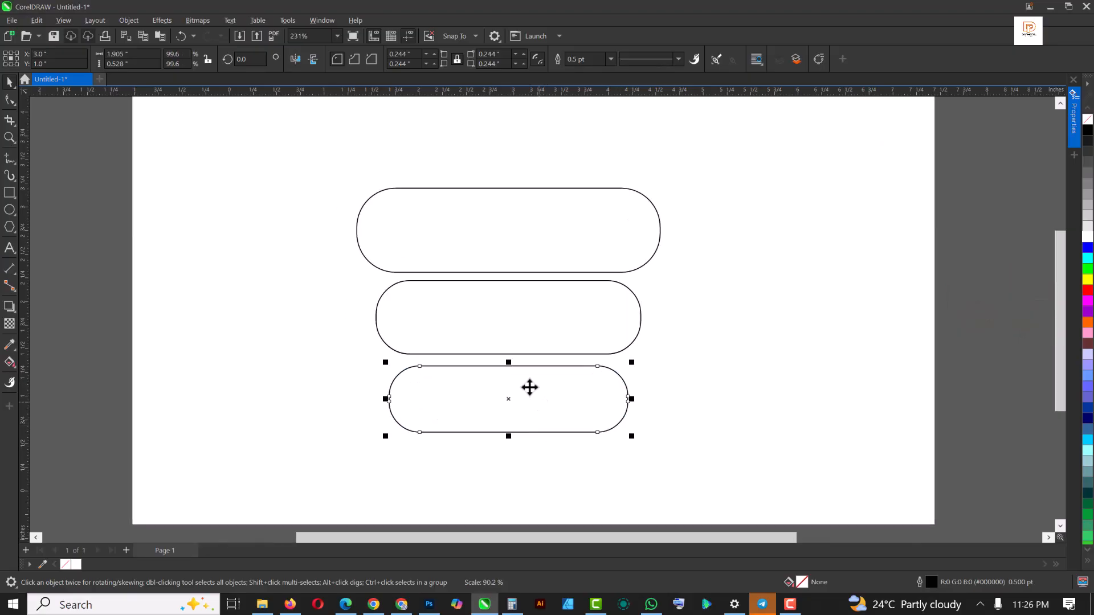
{"action": "scroll", "coordinate": [530, 388], "scroll_direction": "up", "scroll_amount": 2}
{"action": "left_click", "coordinate": [530, 386]}
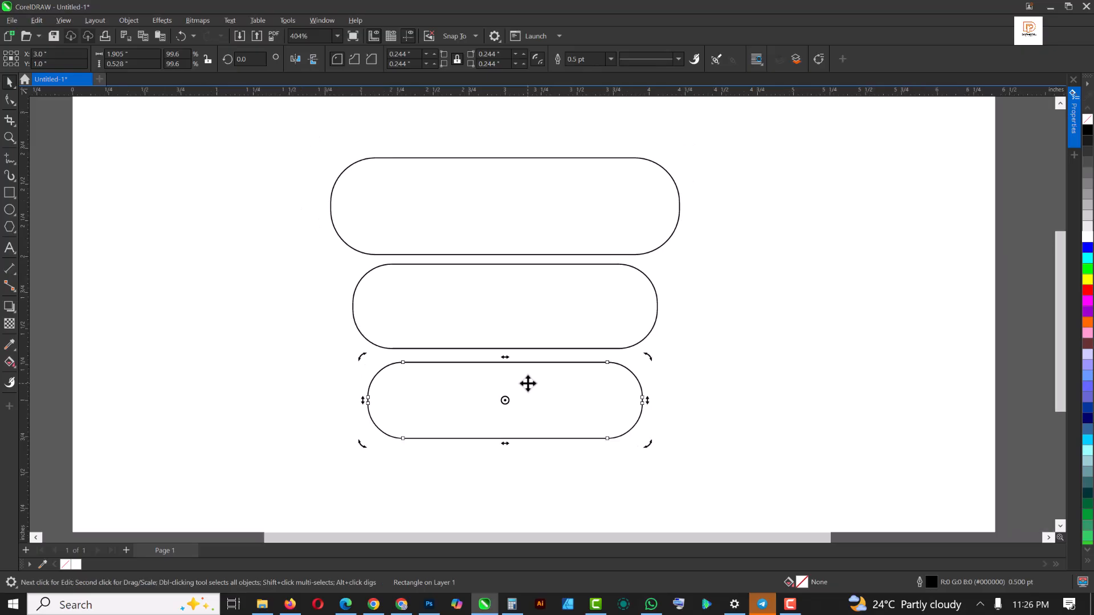
{"action": "scroll", "coordinate": [529, 384], "scroll_direction": "down", "scroll_amount": 1}
{"action": "left_click", "coordinate": [504, 251]}
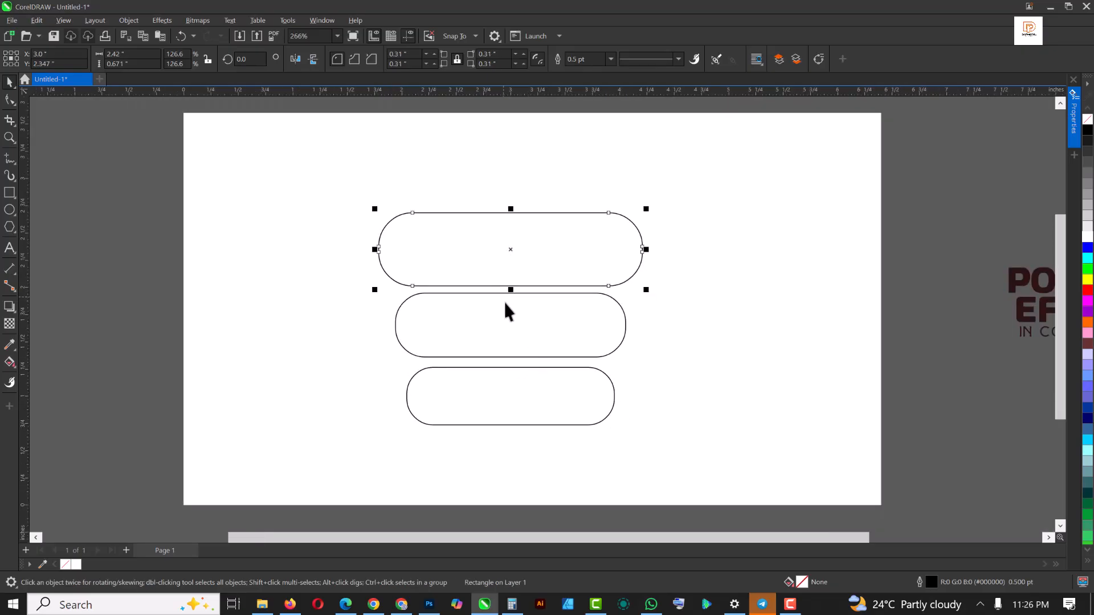
Select all three stacked pills and group them.
{"action": "left_click_drag", "start_coordinate": [147, 197], "coordinate": [200, 218]}
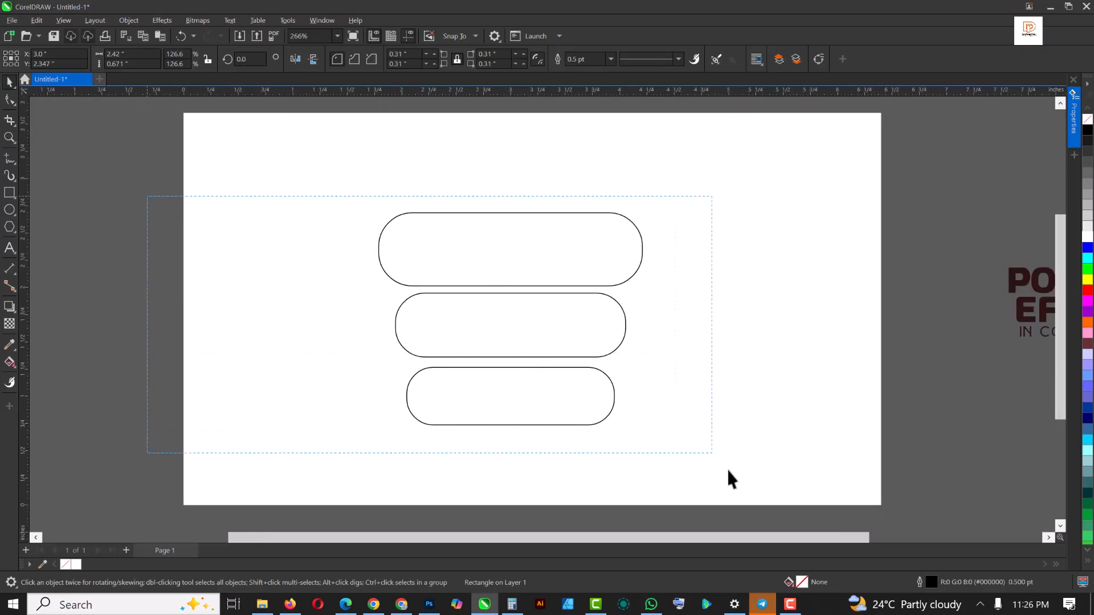
{"action": "left_click_drag", "start_coordinate": [729, 471], "coordinate": [727, 472]}
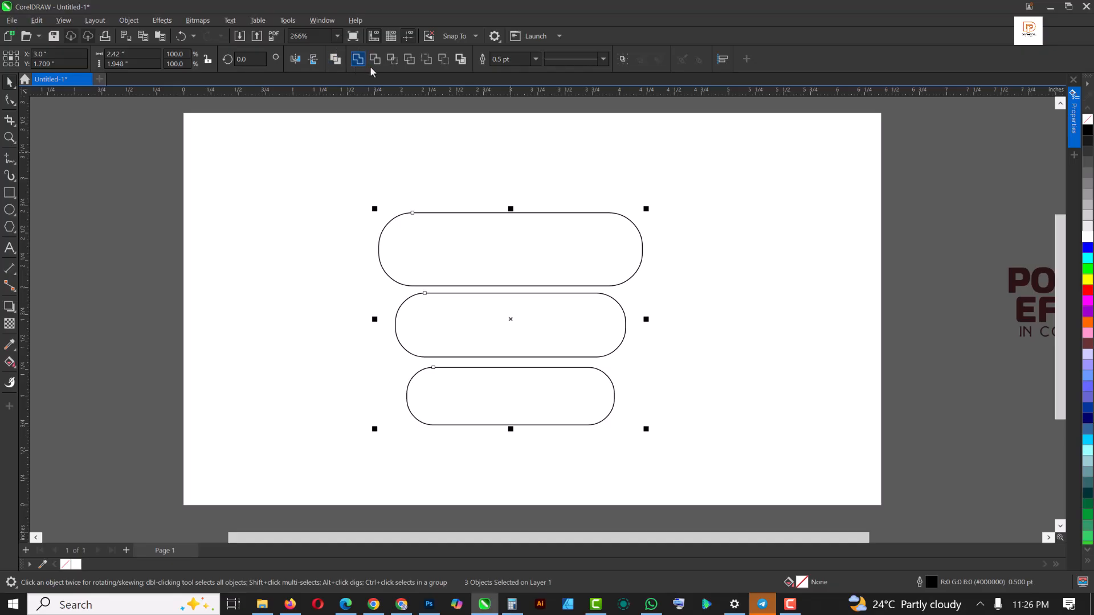
{"action": "right_click", "coordinate": [533, 247]}
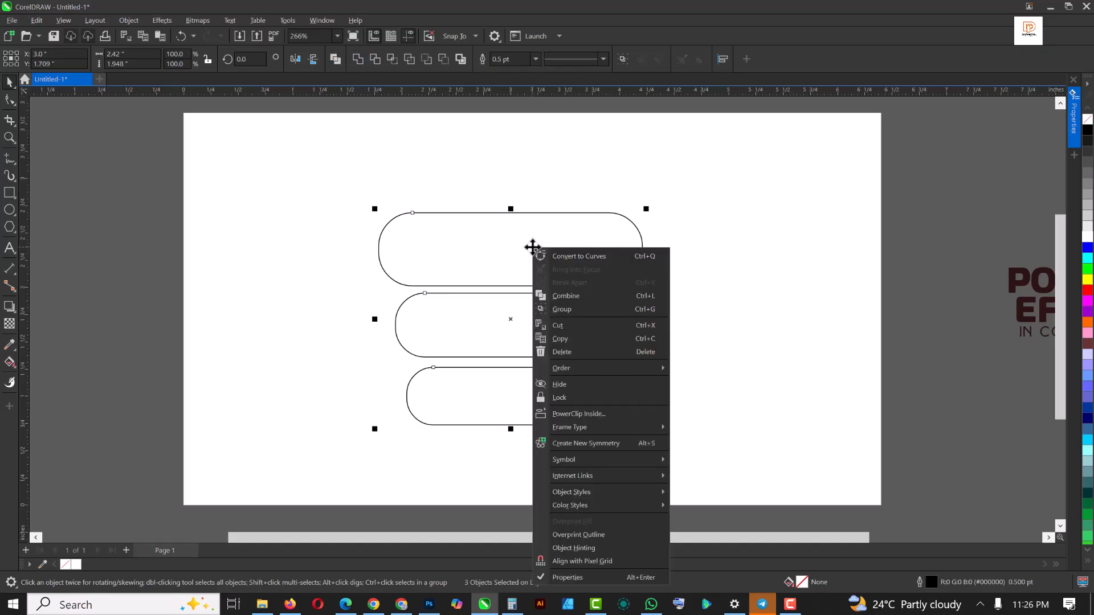
{"action": "left_click", "coordinate": [513, 240]}
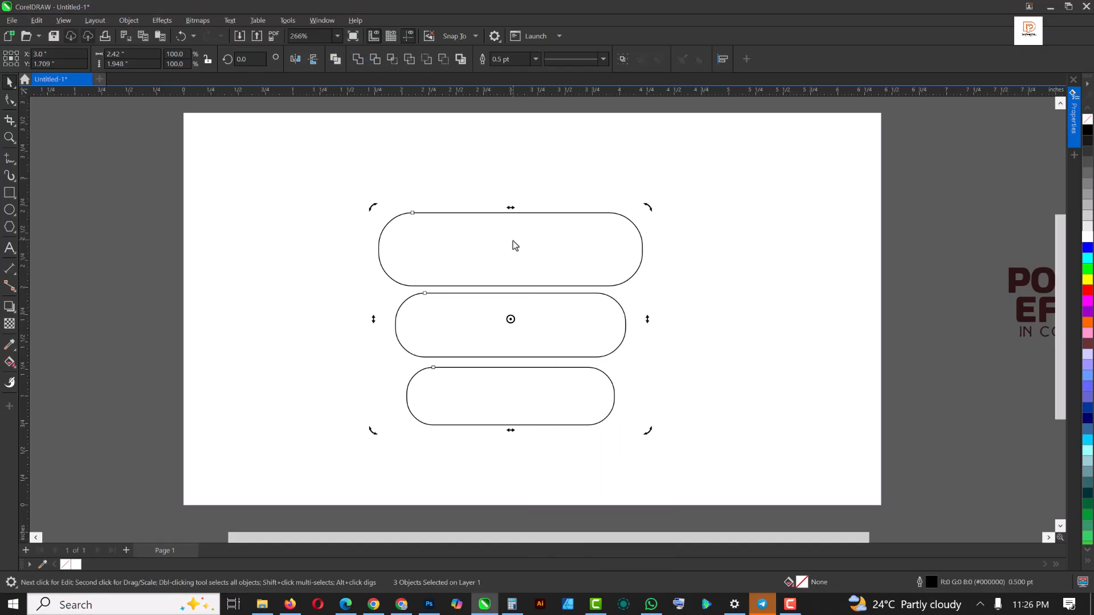
{"action": "right_click", "coordinate": [513, 241]}
{"action": "left_click", "coordinate": [557, 302]}
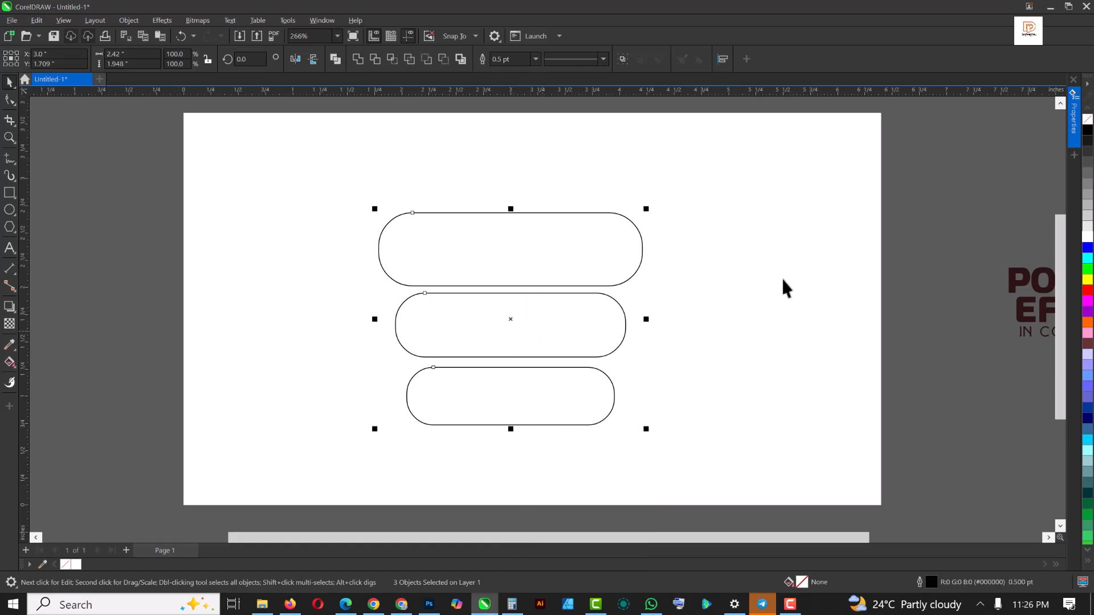
Fill the grouped pills with yellow and keep the group selected.
{"action": "left_click", "coordinate": [1086, 279]}
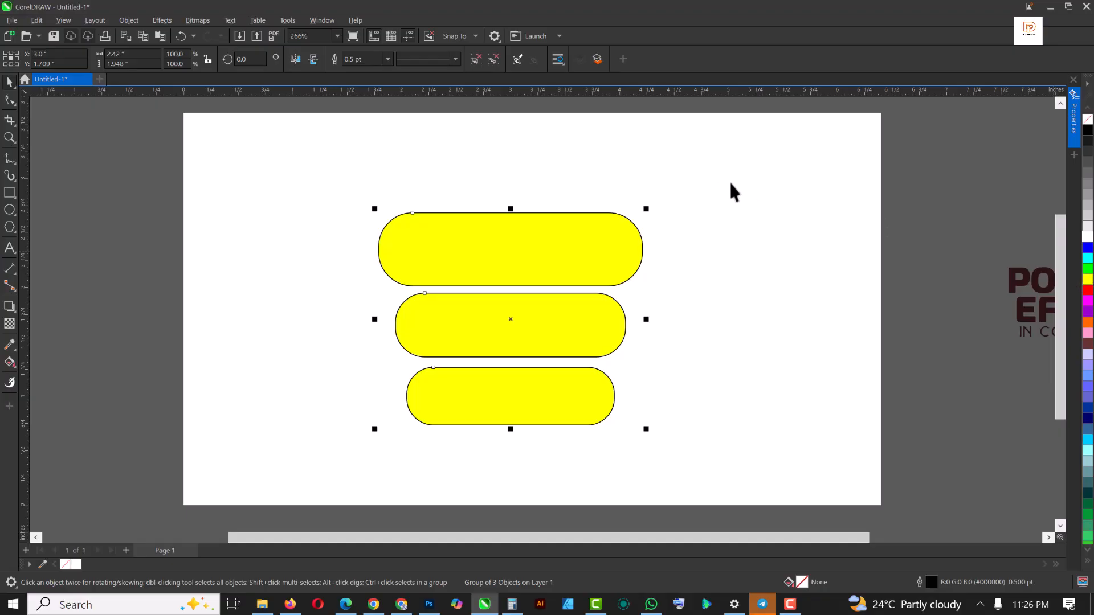
{"action": "left_click", "coordinate": [970, 175]}
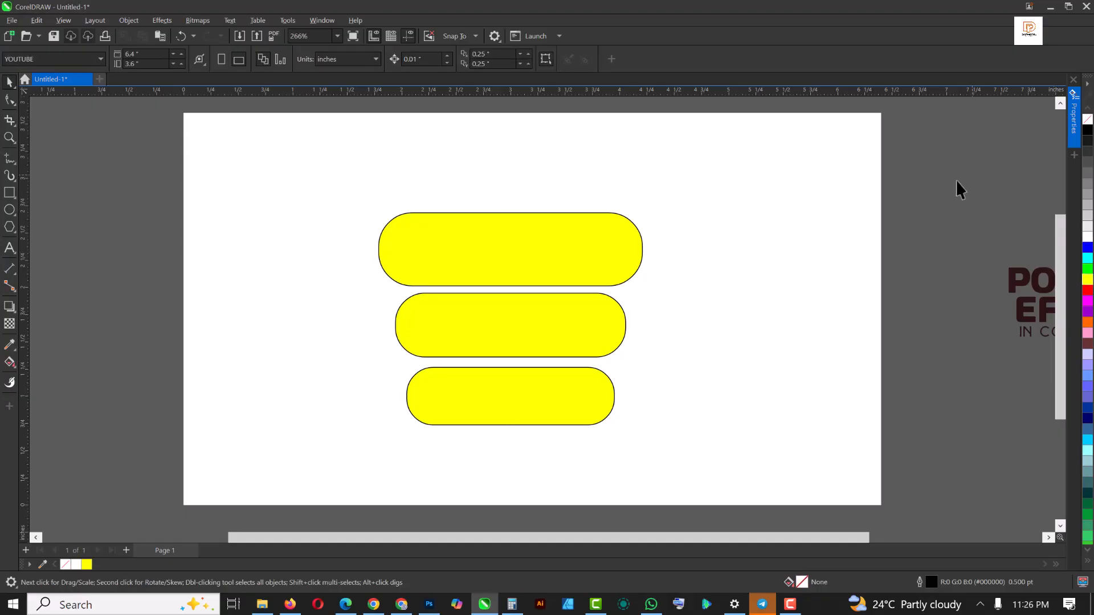
{"action": "left_click", "coordinate": [507, 252]}
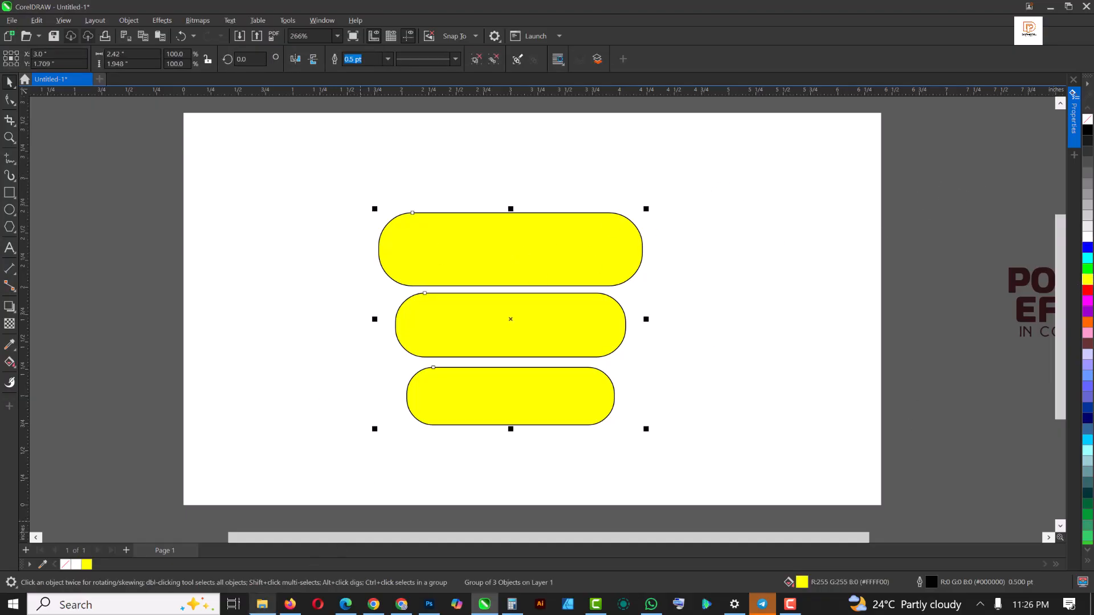
Import the pink-haired woman's portrait from the MODELS folder in File Explorer and scale it down to about 0.8 × 1.2 inches.
{"action": "left_click", "coordinate": [257, 607]}
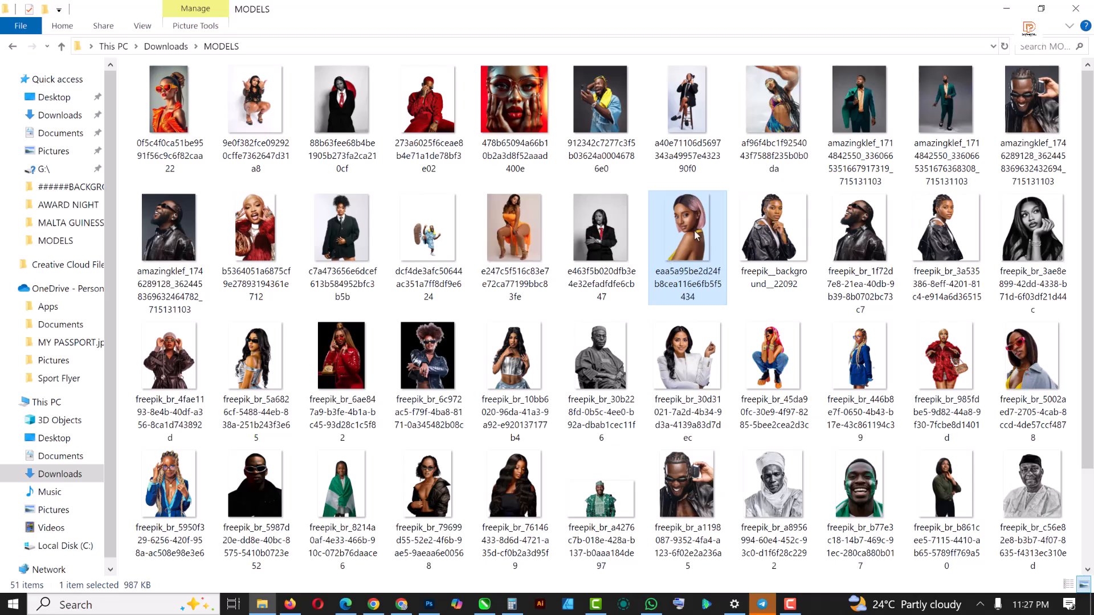
{"action": "scroll", "coordinate": [496, 513], "scroll_direction": "down", "scroll_amount": 2}
{"action": "left_click", "coordinate": [485, 605]}
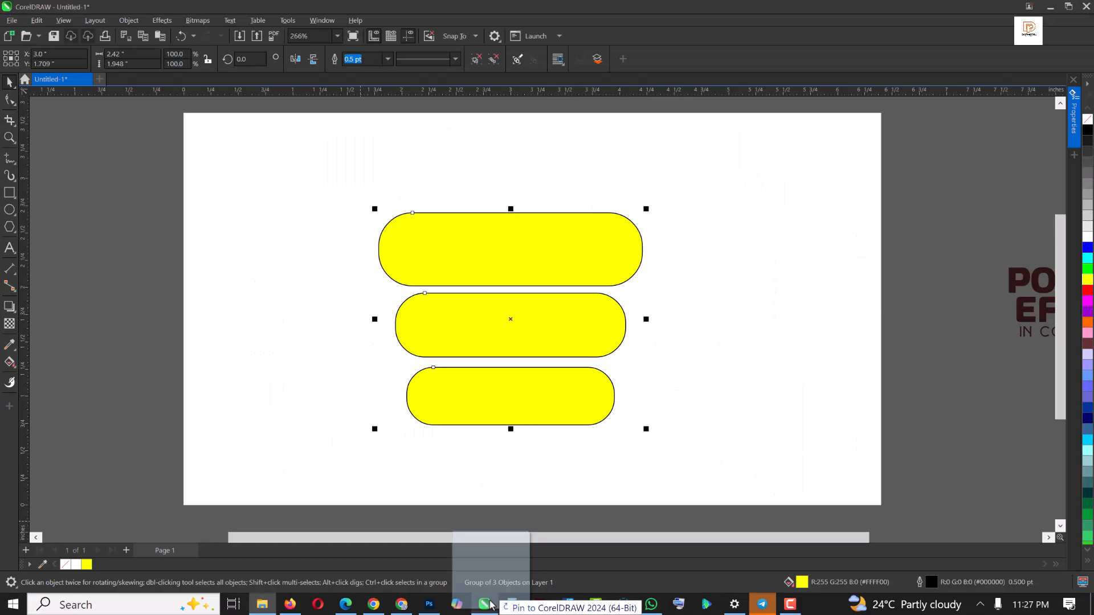
{"action": "left_click_drag", "start_coordinate": [490, 605], "coordinate": [118, 211]}
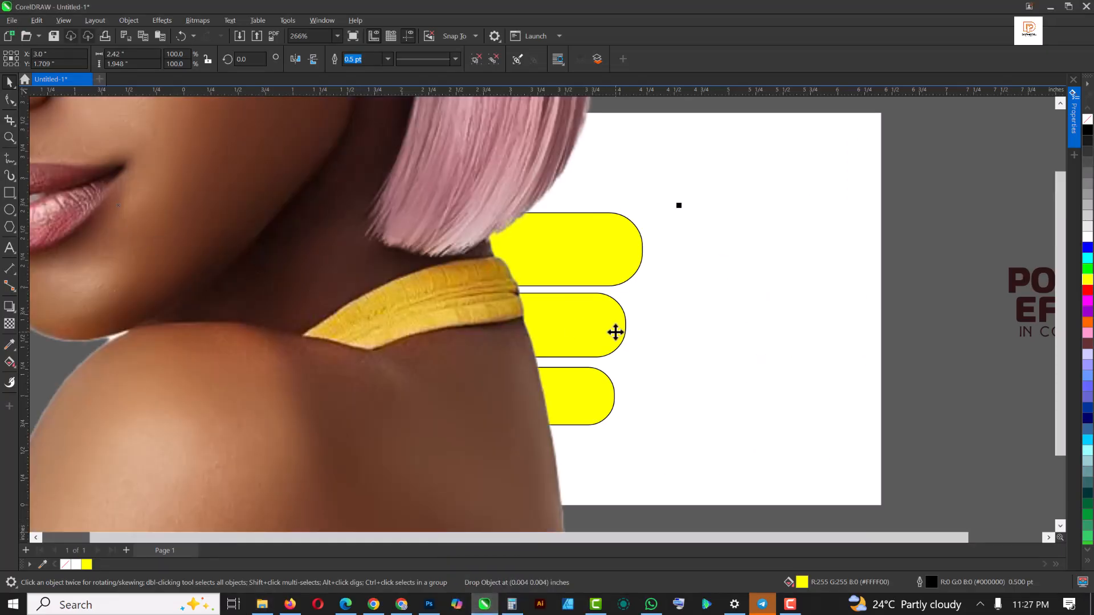
{"action": "scroll", "coordinate": [616, 332], "scroll_direction": "down", "scroll_amount": 4}
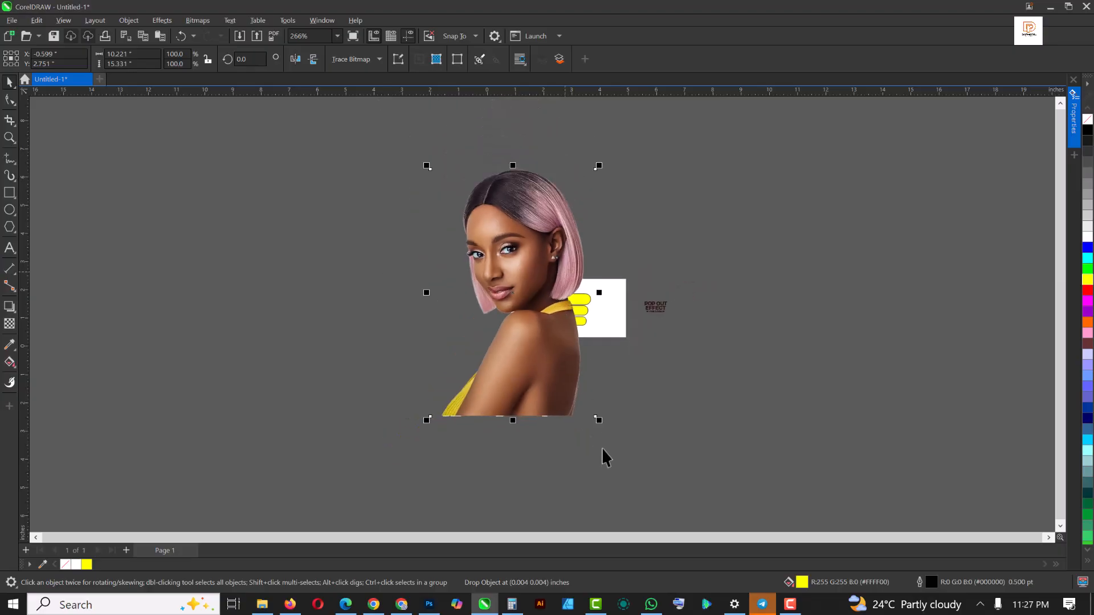
{"action": "left_click_drag", "start_coordinate": [599, 421], "coordinate": [530, 311]}
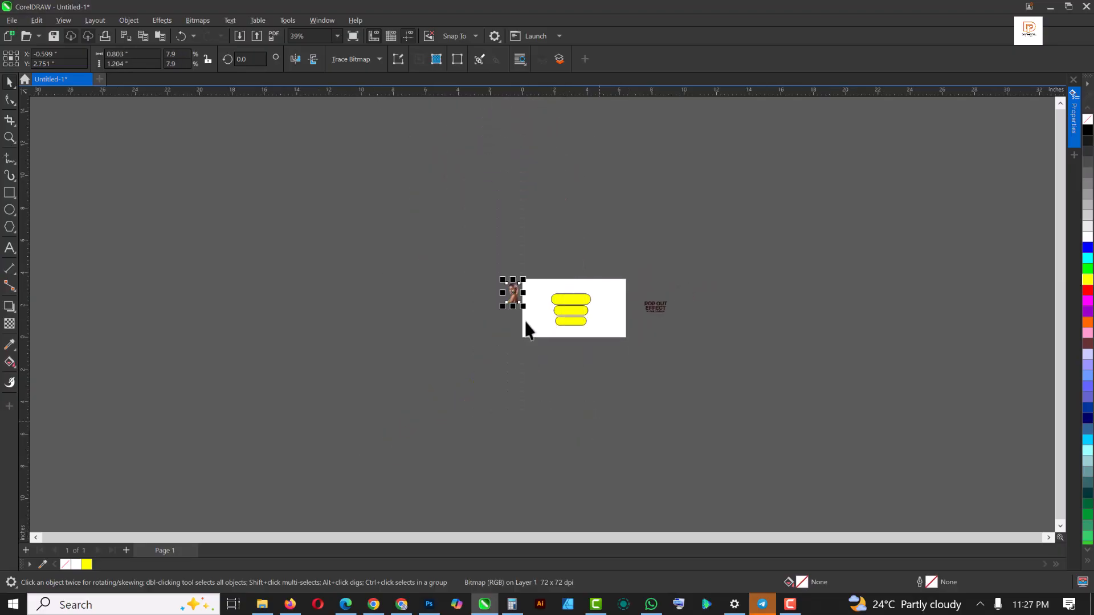
{"action": "scroll", "coordinate": [525, 320], "scroll_direction": "up", "scroll_amount": 4}
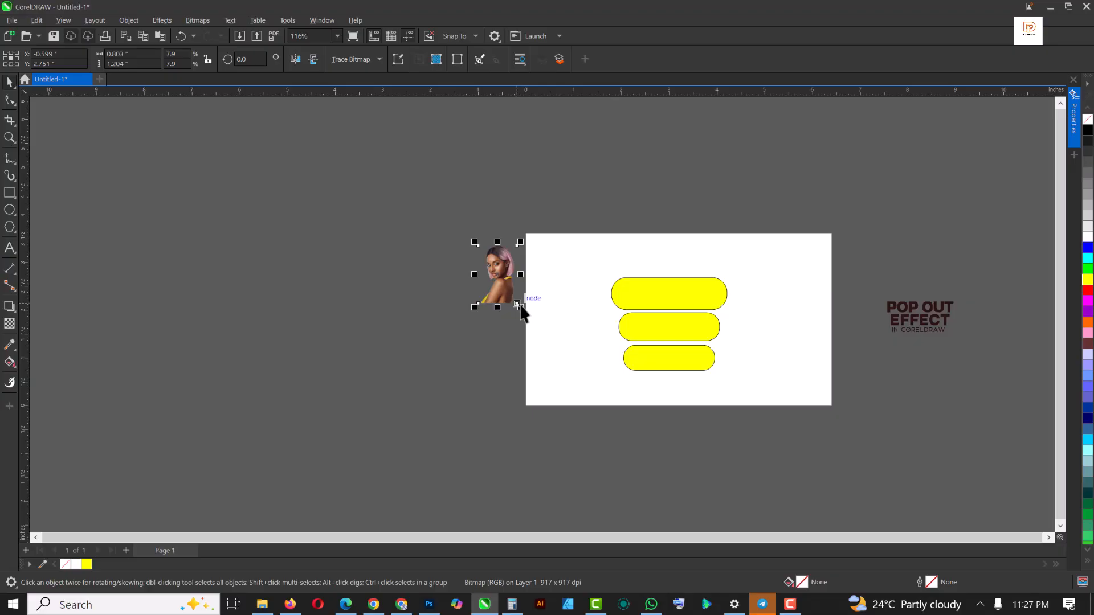
Place the portrait over the stacked pills and scale it from its centre to about 1.73 × 2.6 inches.
{"action": "left_click_drag", "start_coordinate": [519, 307], "coordinate": [599, 419]}
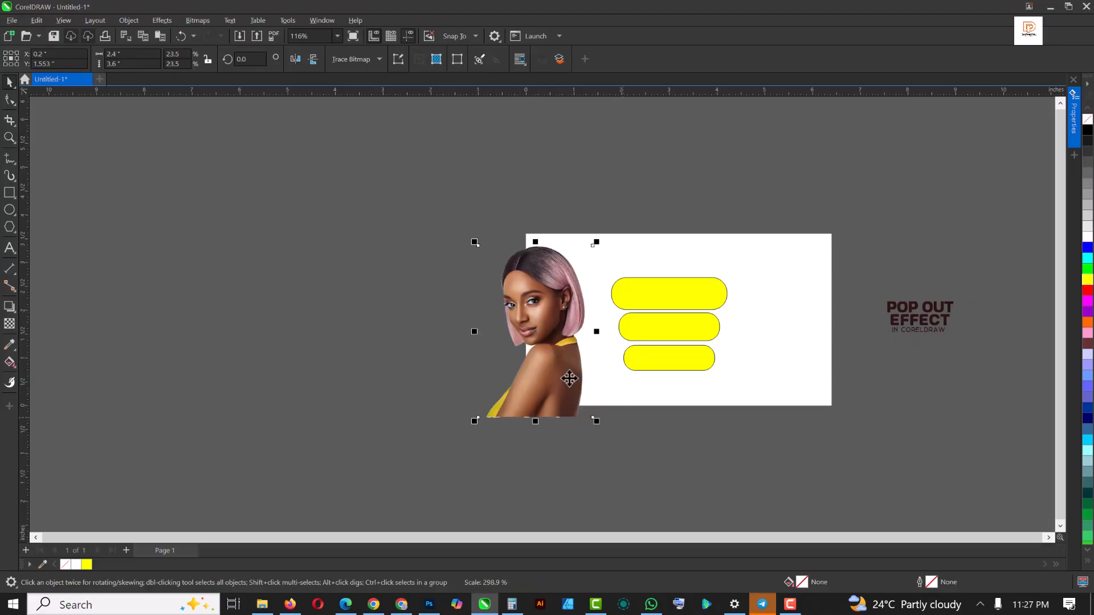
{"action": "left_click_drag", "start_coordinate": [557, 353], "coordinate": [681, 337]}
{"action": "scroll", "coordinate": [684, 248], "scroll_direction": "up", "scroll_amount": 3}
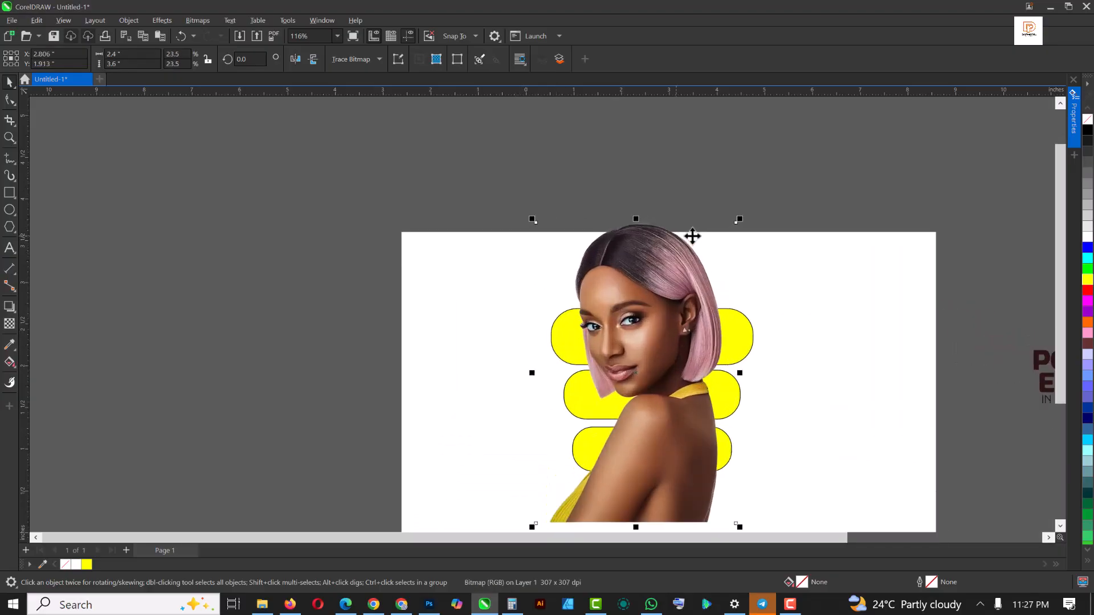
{"action": "left_click_drag", "start_coordinate": [748, 217], "coordinate": [722, 261]}
{"action": "scroll", "coordinate": [706, 264], "scroll_direction": "down", "scroll_amount": 3}
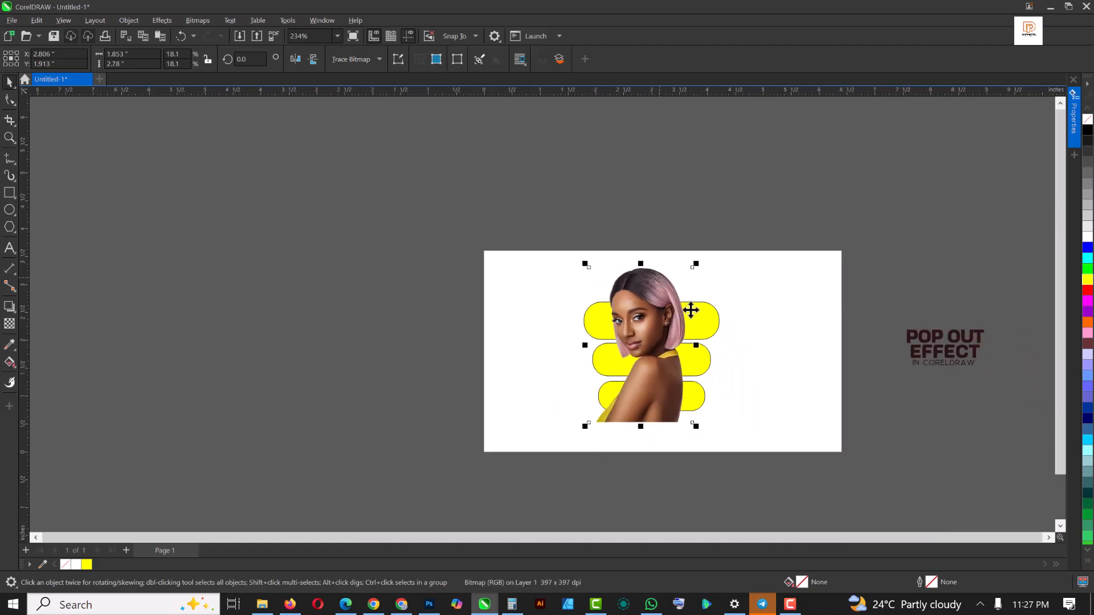
{"action": "scroll", "coordinate": [692, 311], "scroll_direction": "up", "scroll_amount": 2}
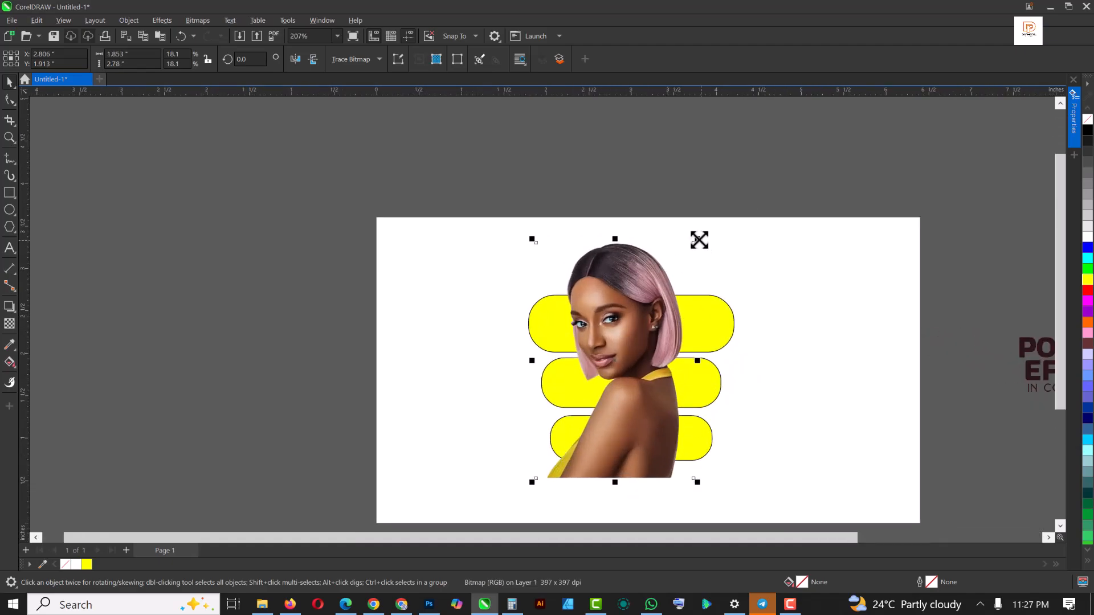
{"action": "left_click_drag", "start_coordinate": [698, 240], "coordinate": [692, 247]}
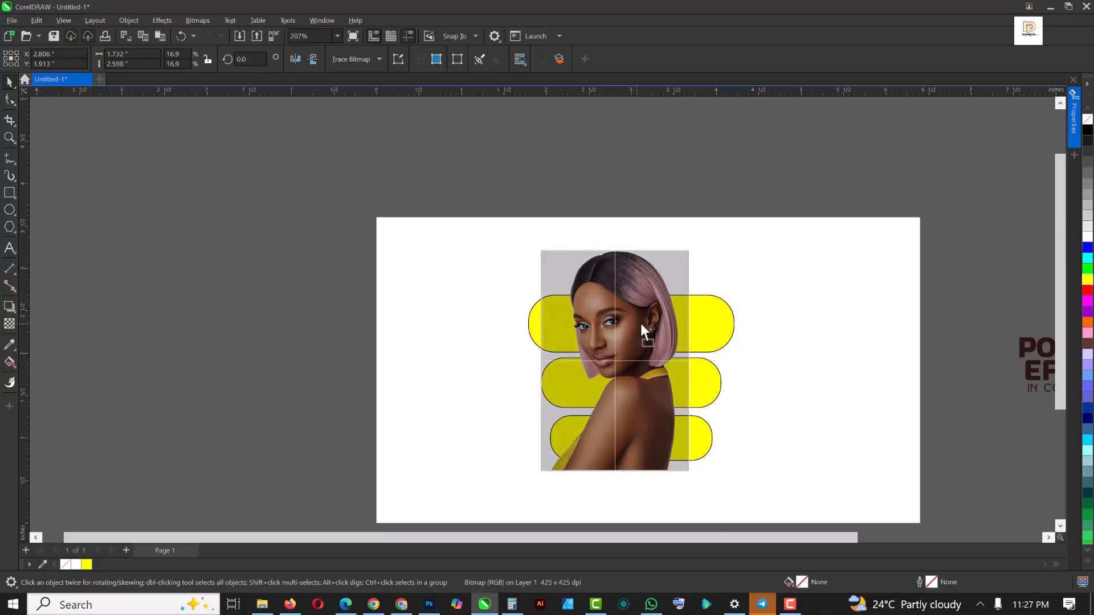
Move the portrait off to the side of the pills and PowerClip it inside the grouped pills.
{"action": "left_click_drag", "start_coordinate": [637, 323], "coordinate": [383, 317]}
{"action": "scroll", "coordinate": [658, 318], "scroll_direction": "up", "scroll_amount": 1}
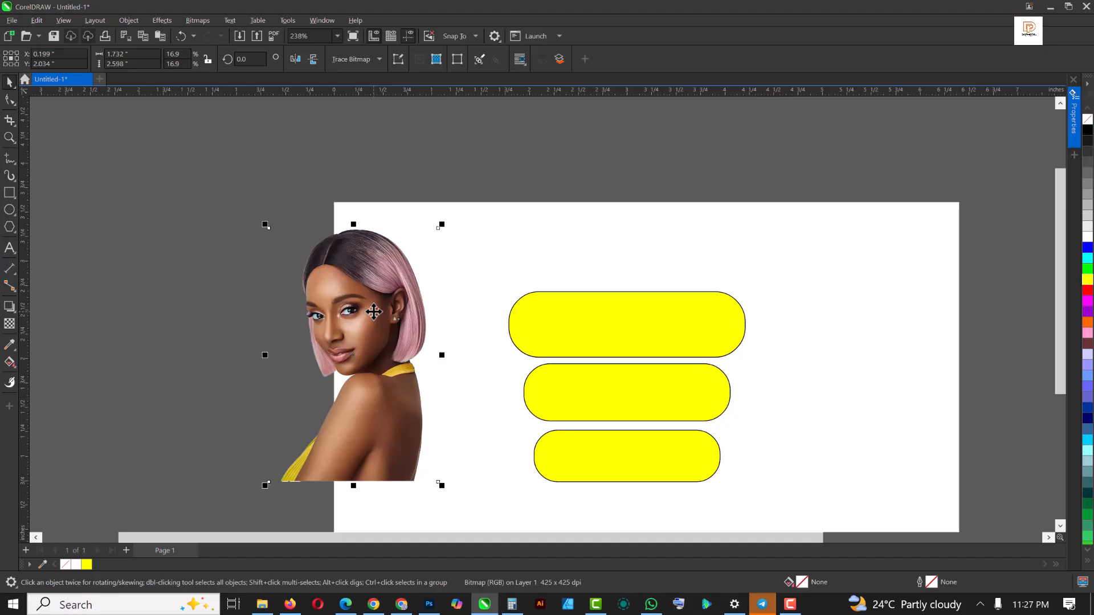
{"action": "right_click", "coordinate": [373, 312]}
{"action": "left_click", "coordinate": [339, 300]}
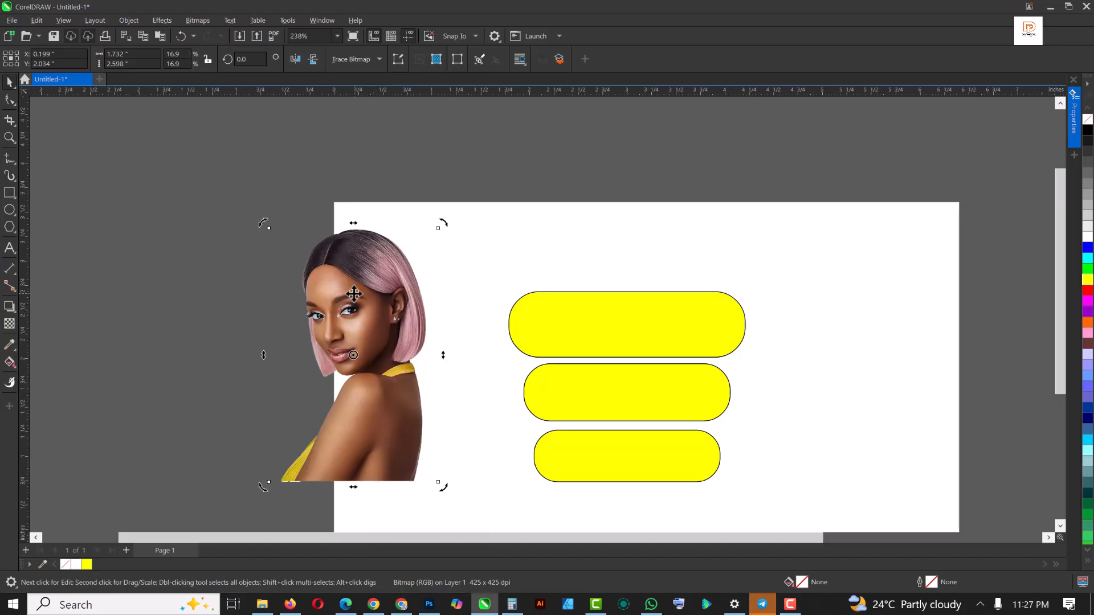
{"action": "right_click", "coordinate": [354, 294]}
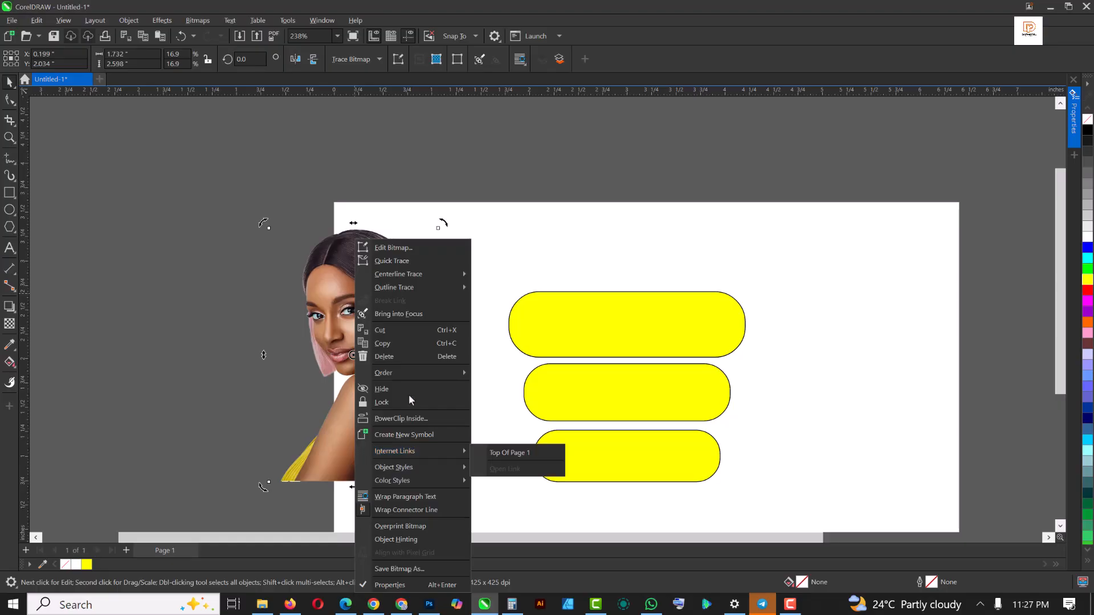
{"action": "left_click", "coordinate": [328, 274]}
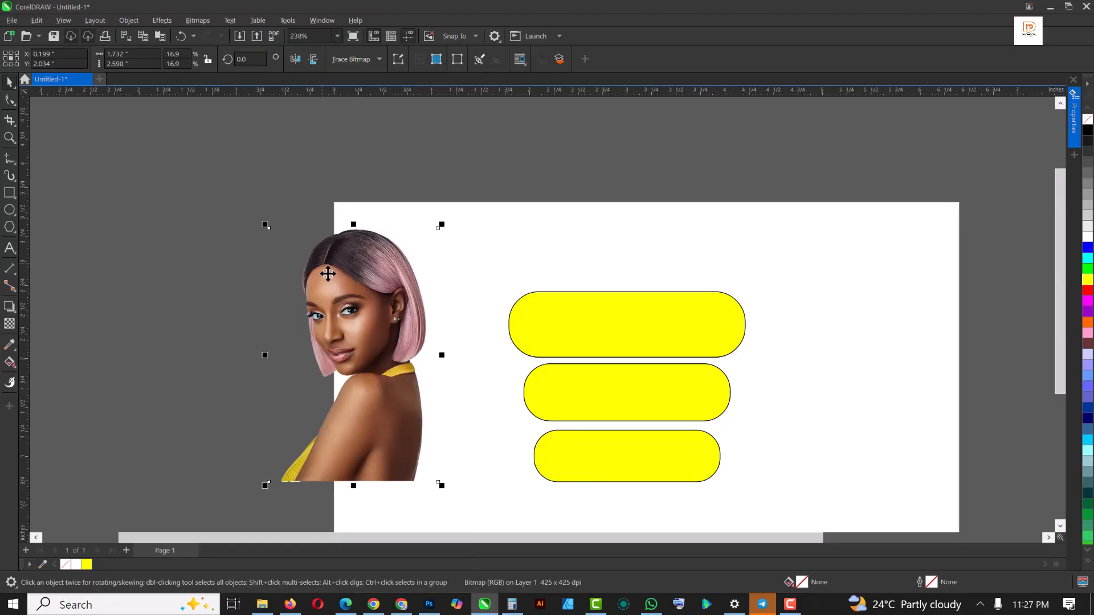
{"action": "right_click", "coordinate": [341, 276]}
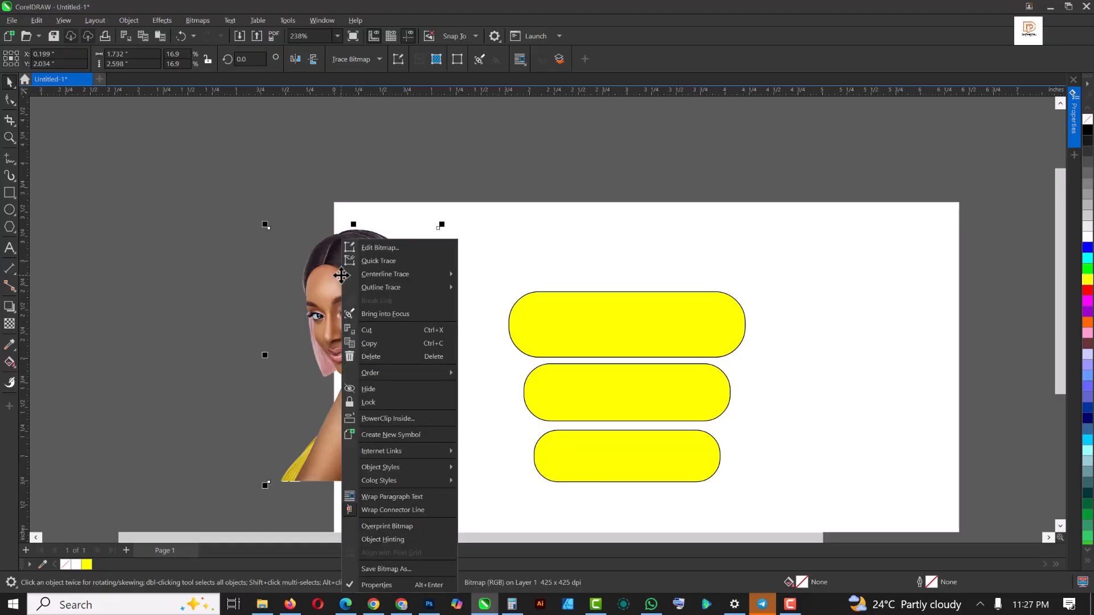
{"action": "left_click", "coordinate": [418, 419]}
{"action": "left_click", "coordinate": [662, 325]}
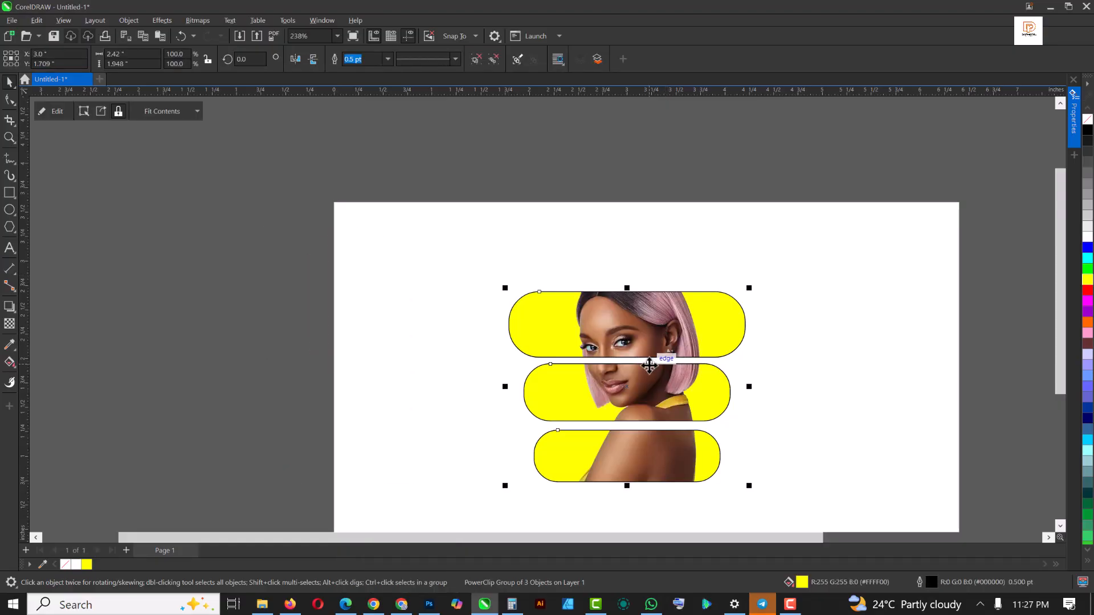
Open the PowerClip contents for editing and shift the portrait horizontally until it sits roughly centred across the pill outlines.
{"action": "left_click", "coordinate": [53, 112]}
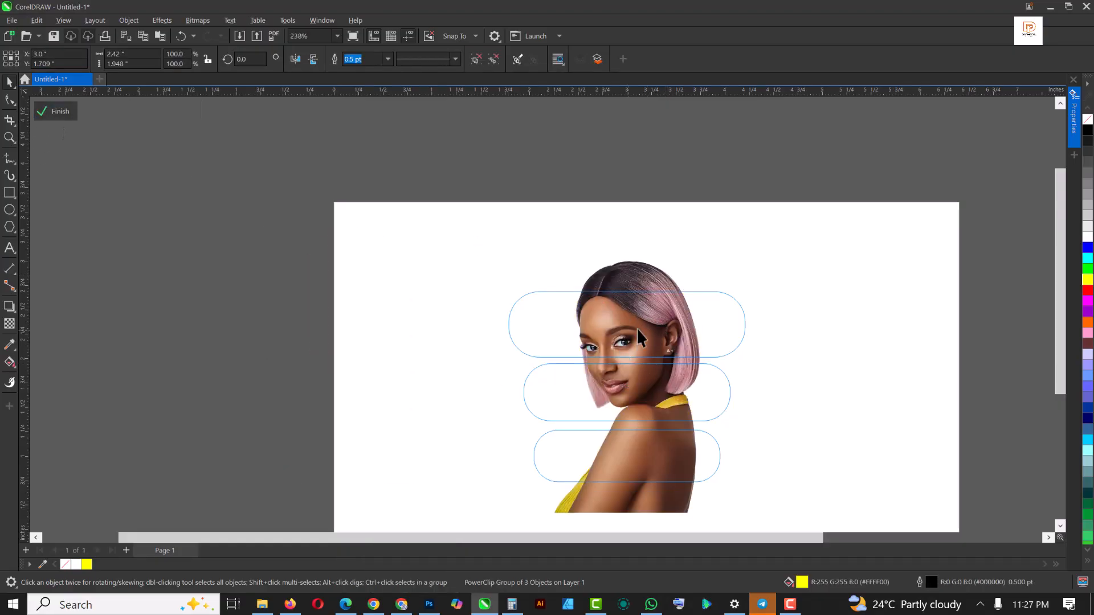
{"action": "left_click", "coordinate": [642, 322]}
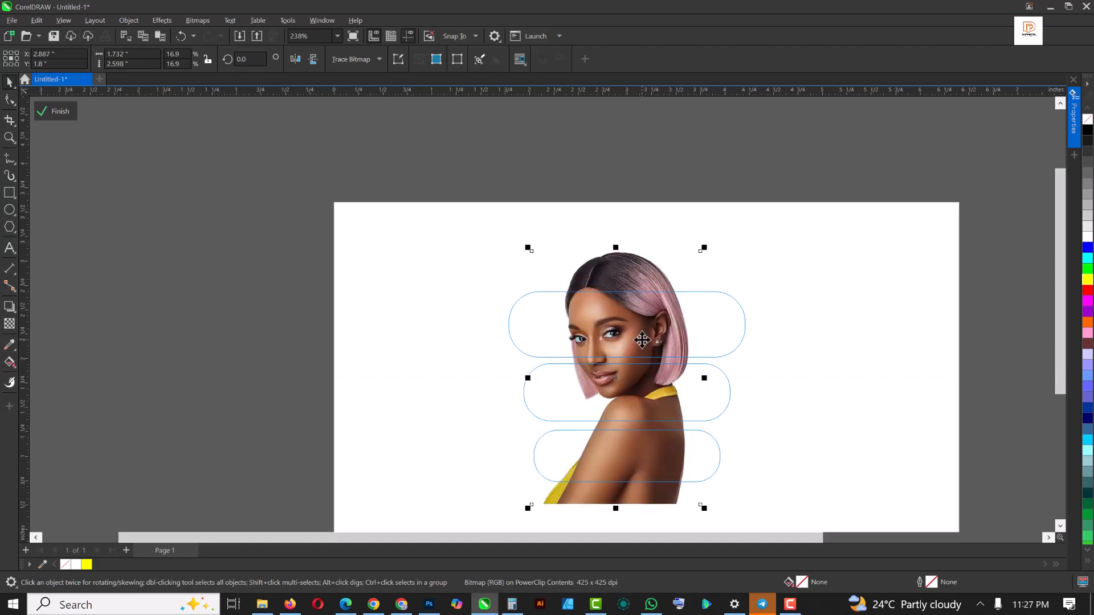
{"action": "left_click_drag", "start_coordinate": [641, 335], "coordinate": [641, 335]}
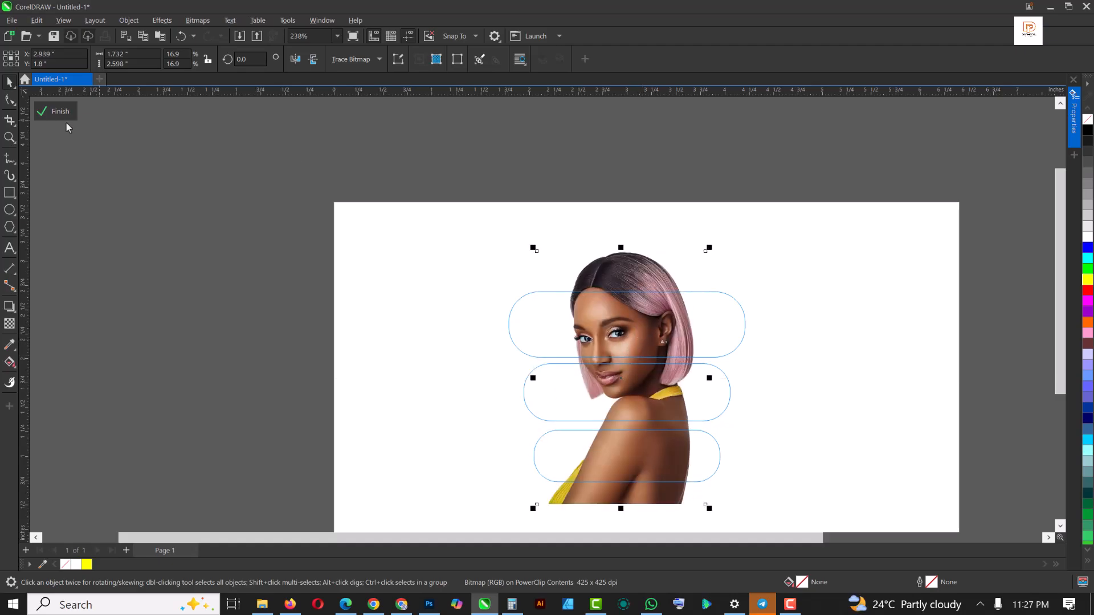
Copy the portrait inside the PowerClip, finish editing, and paste the copy in place on top of the pills.
{"action": "right_click", "coordinate": [627, 320]}
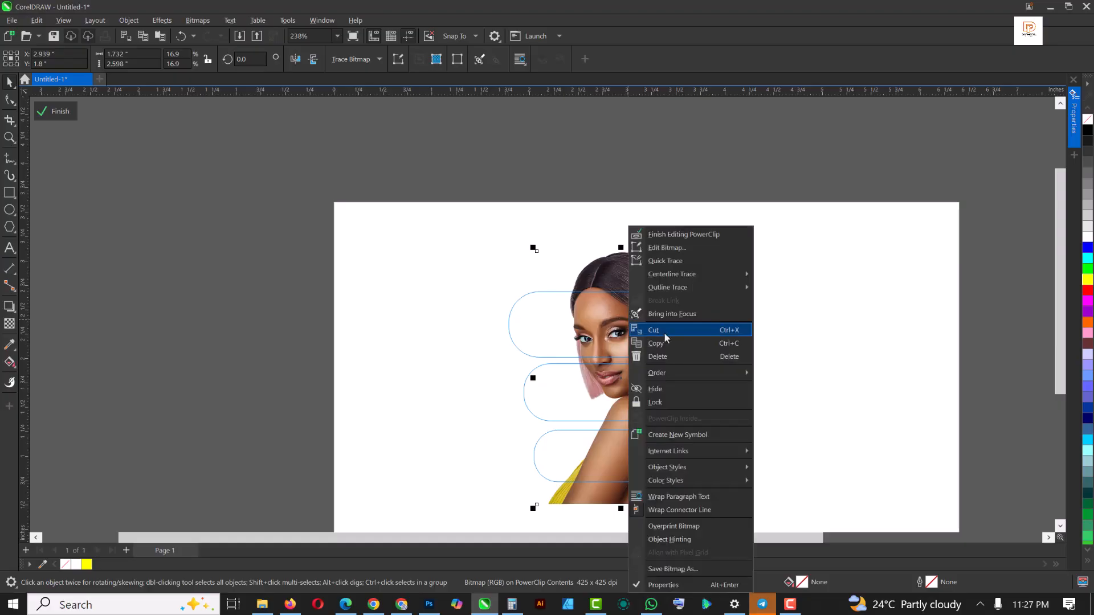
{"action": "left_click", "coordinate": [665, 345]}
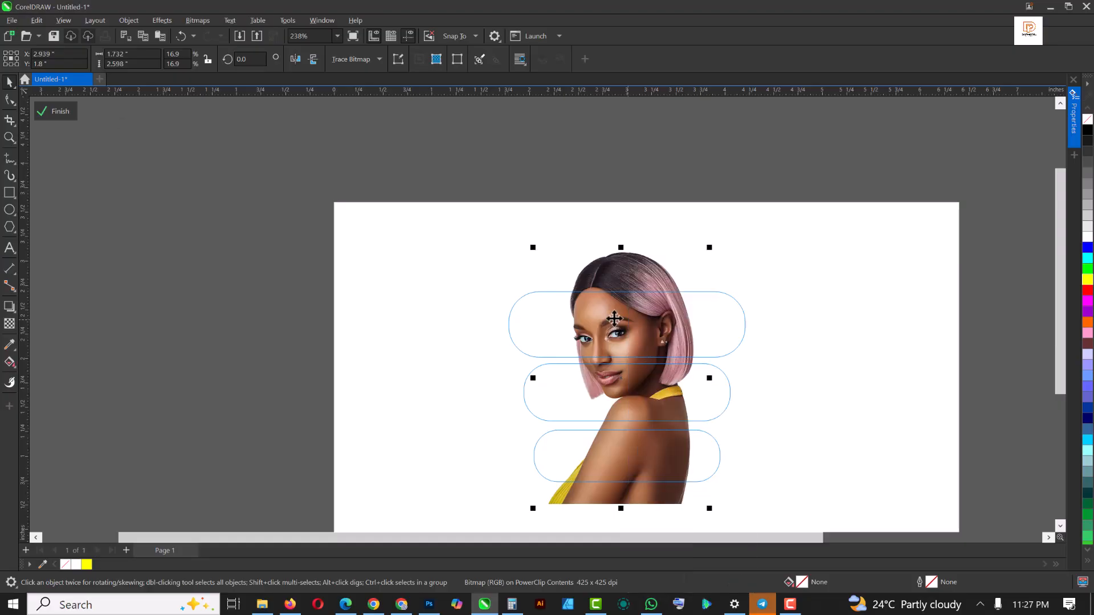
{"action": "left_click", "coordinate": [52, 112]}
{"action": "left_click", "coordinate": [654, 180]}
{"action": "left_click", "coordinate": [631, 323]}
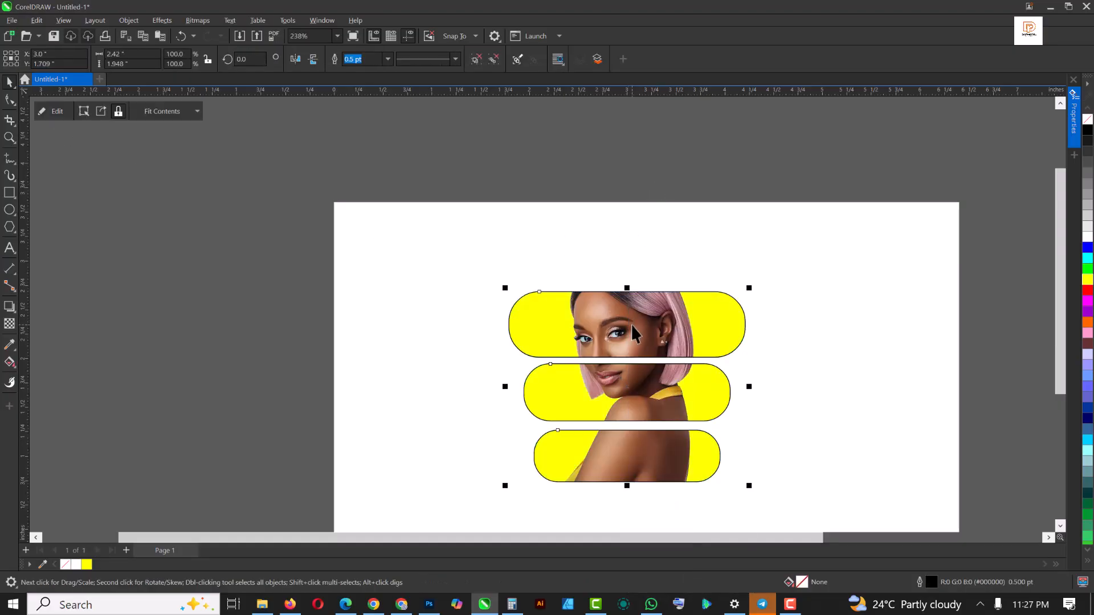
{"action": "left_click", "coordinate": [631, 324], "text": "ctrl"}
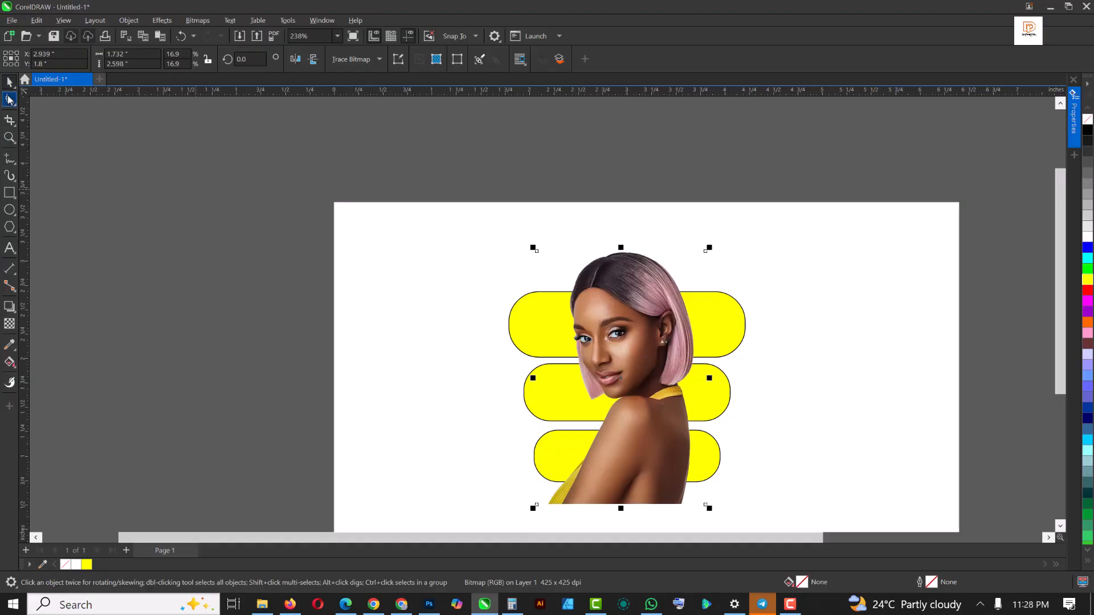
Crop the pasted portrait with the Shape tool by raising its two lower nodes to the bottom edge of the top pill.
{"action": "left_click", "coordinate": [9, 99]}
{"action": "left_click_drag", "start_coordinate": [491, 456], "coordinate": [696, 357]}
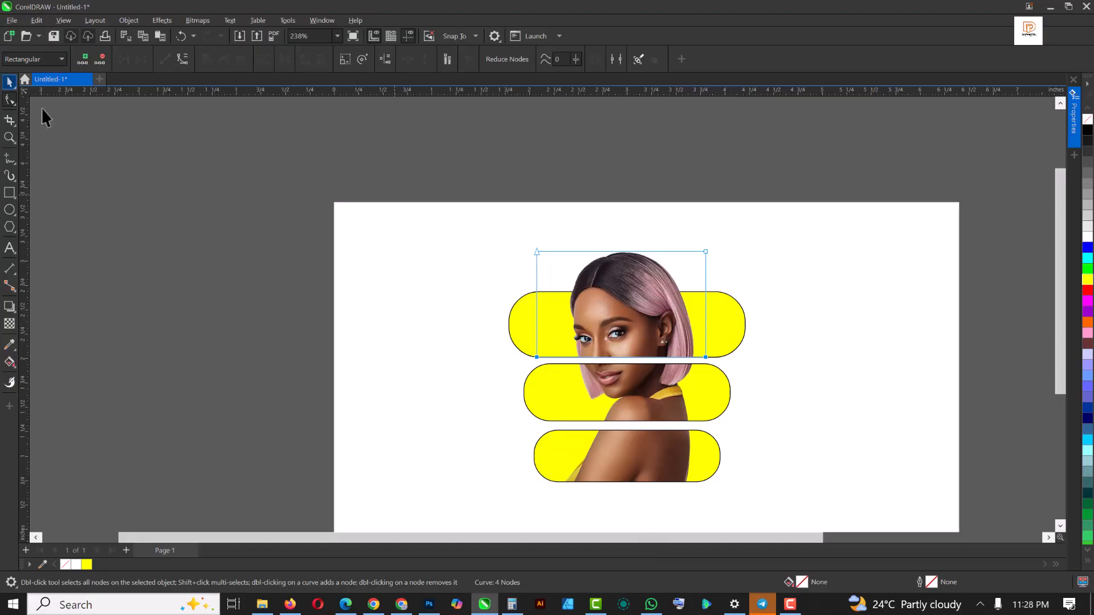
{"action": "left_click", "coordinate": [9, 83]}
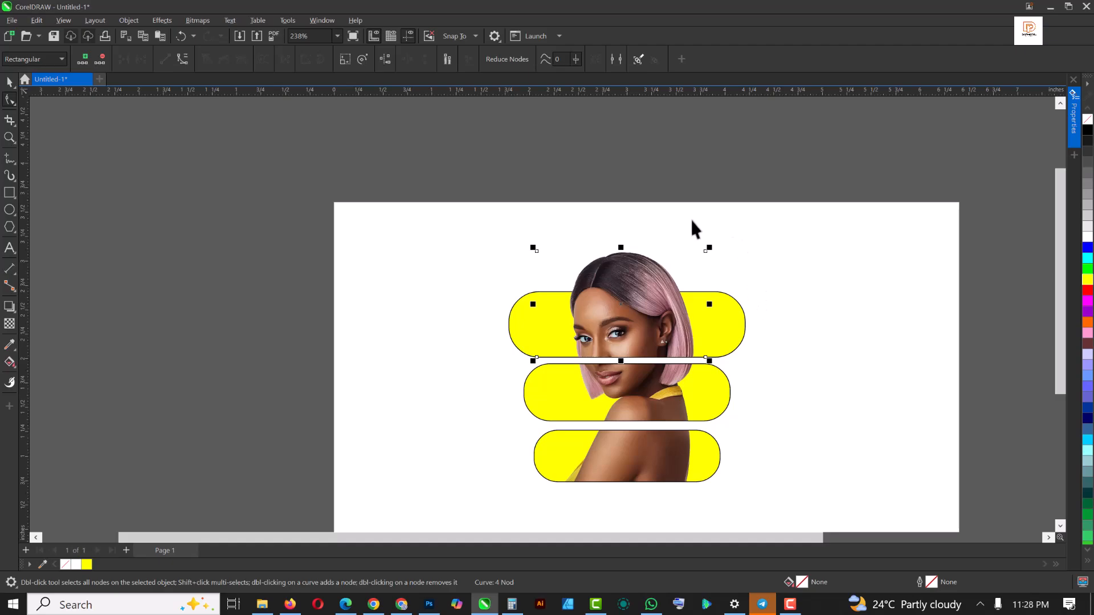
{"action": "key", "text": "space"}
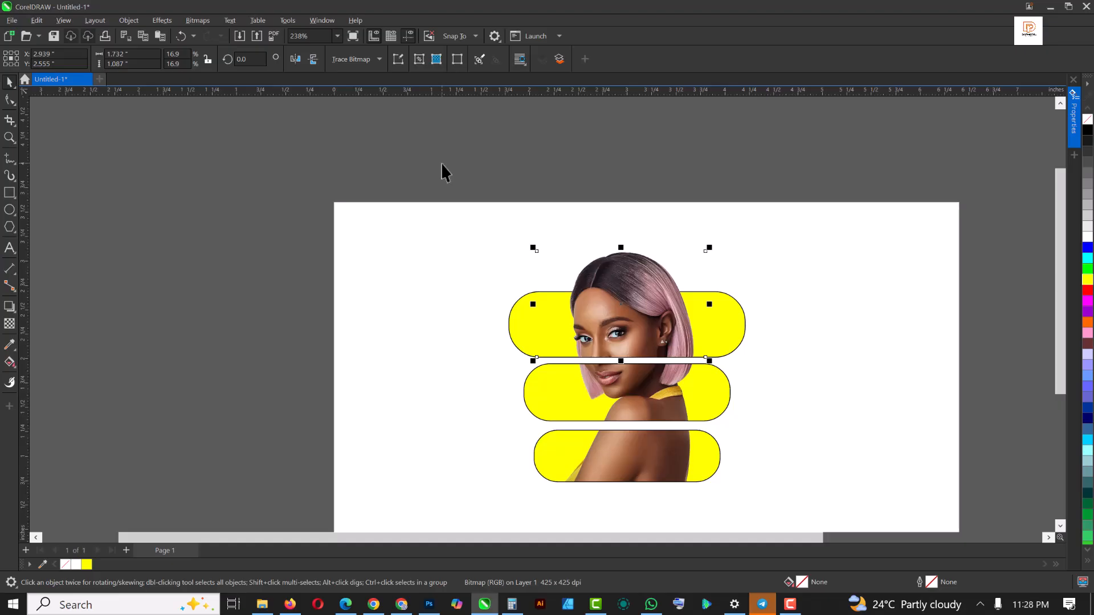
Remove the outline from the PowerClip pill group and ungroup all of its objects.
{"action": "left_click", "coordinate": [542, 451]}
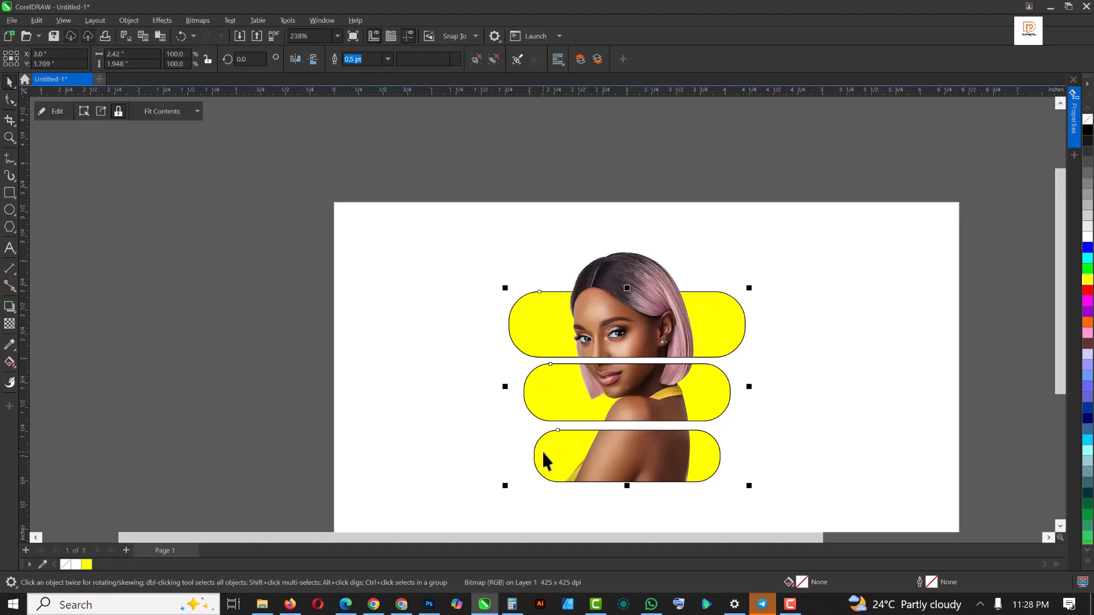
{"action": "left_click", "coordinate": [387, 59]}
{"action": "left_click", "coordinate": [365, 70]}
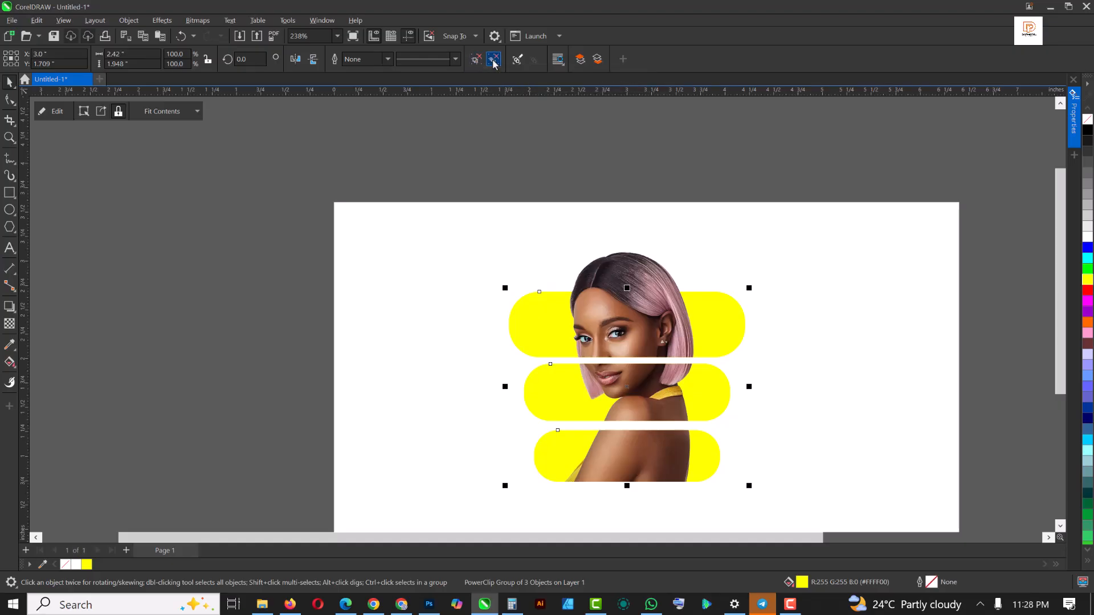
{"action": "left_click", "coordinate": [493, 64]}
{"action": "left_click", "coordinate": [761, 151]}
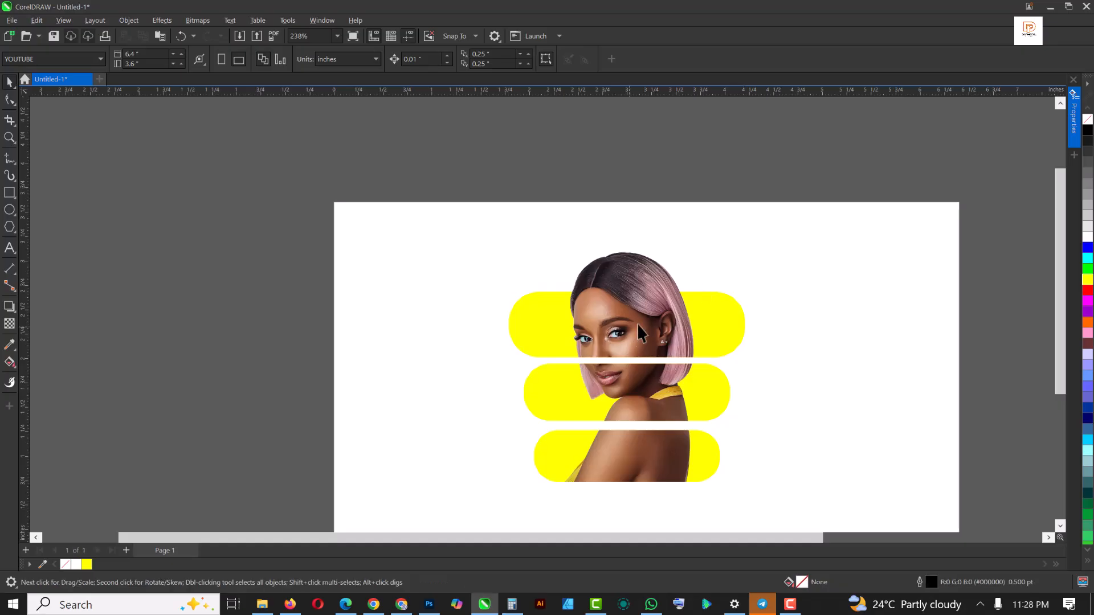
Sample the golden yellow (#DEB62B) from the woman's dress strap and apply it to all three pills.
{"action": "left_click", "coordinate": [712, 310]}
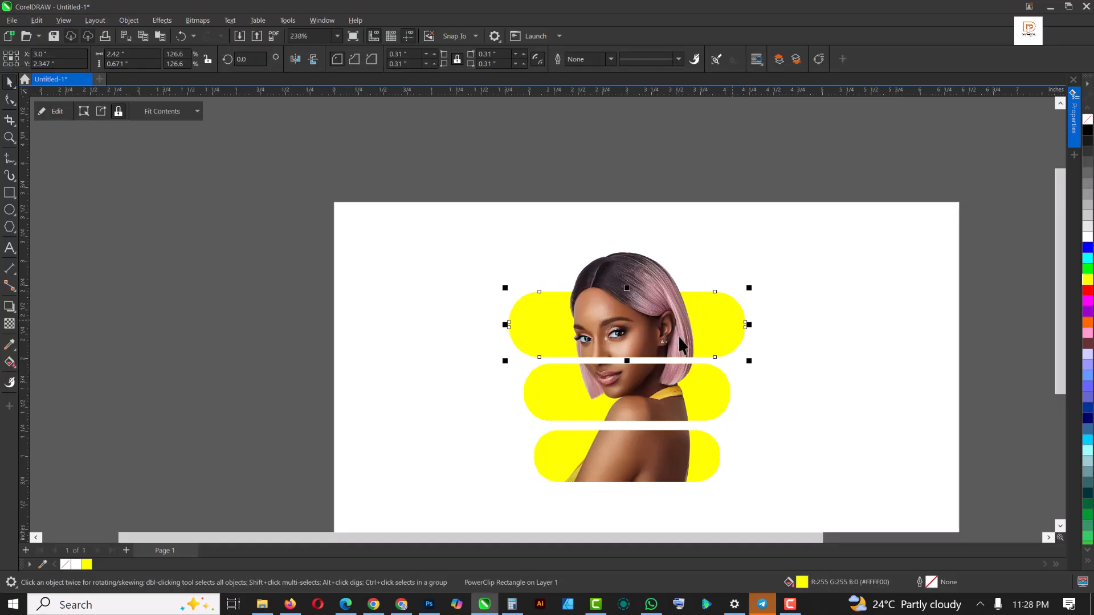
{"action": "left_click", "coordinate": [10, 345]}
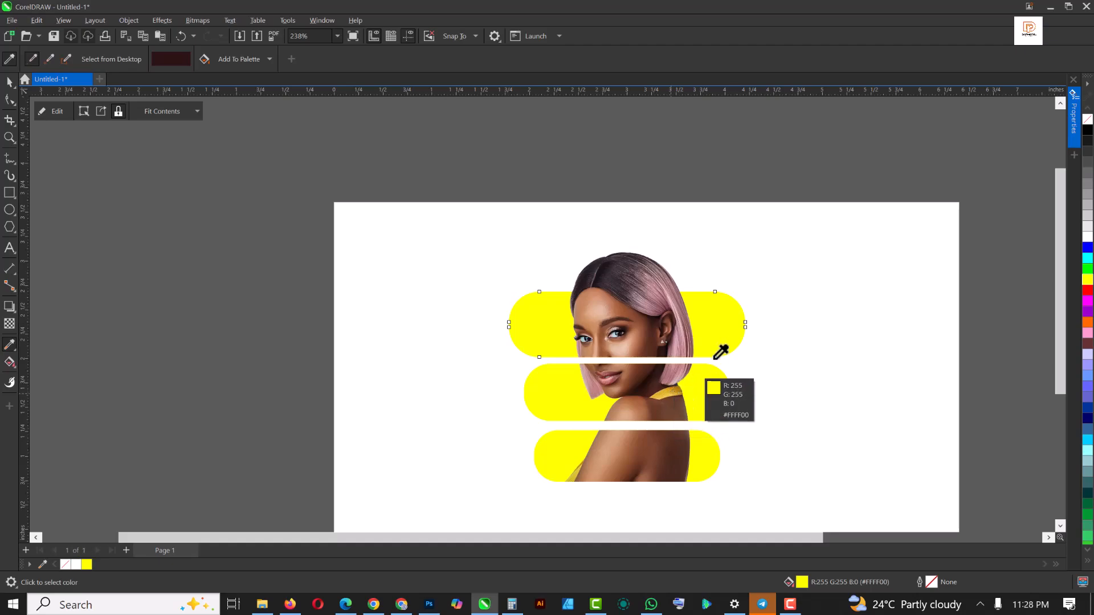
{"action": "left_click", "coordinate": [666, 391]}
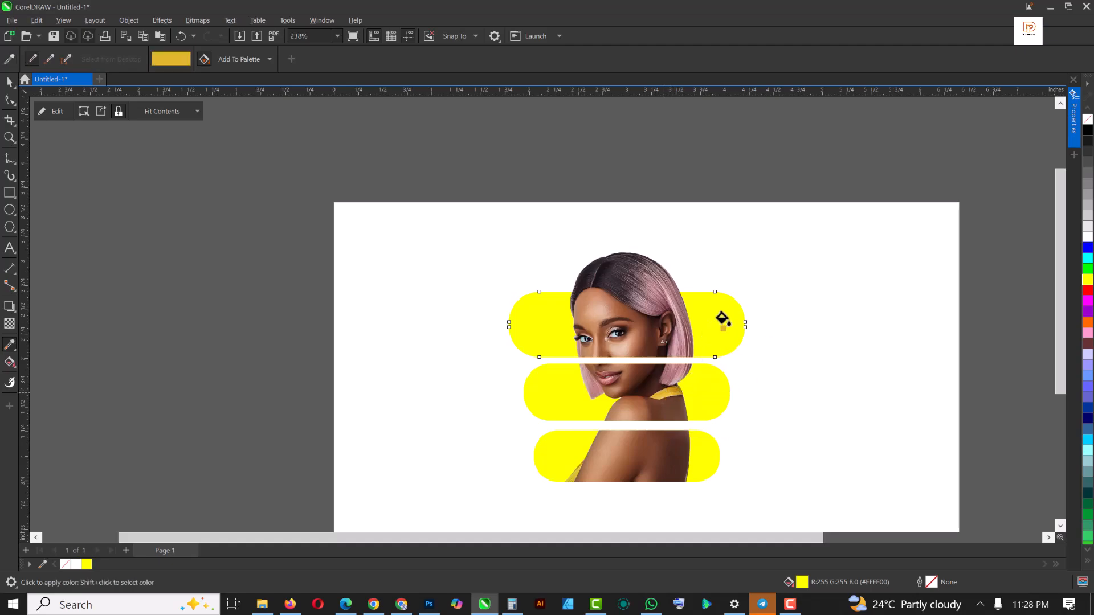
{"action": "left_click", "coordinate": [722, 337]}
{"action": "left_click", "coordinate": [716, 394]}
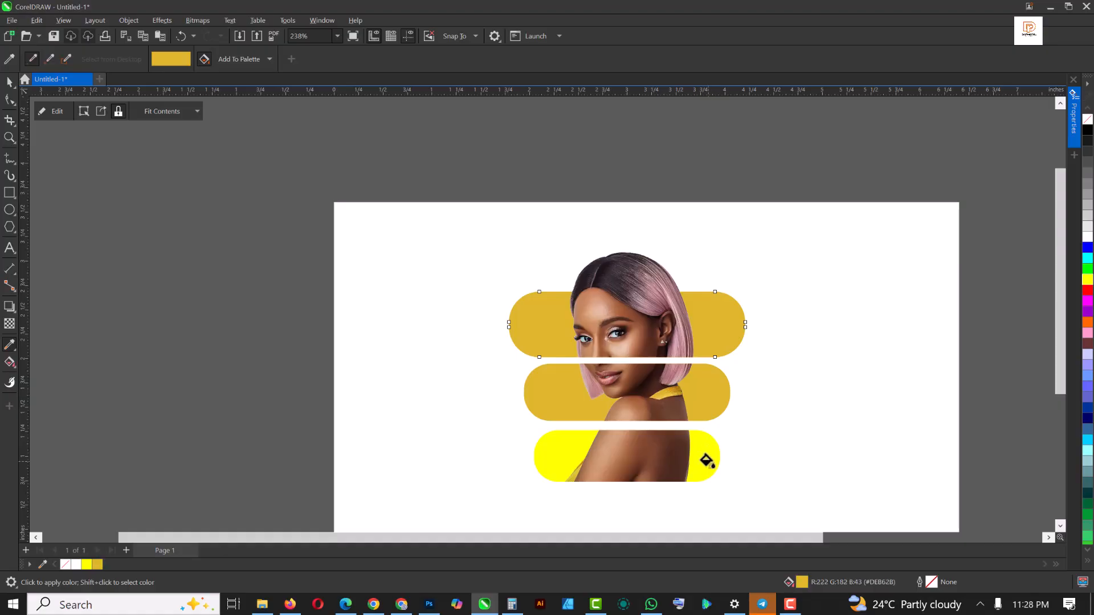
{"action": "left_click", "coordinate": [709, 453]}
{"action": "key", "text": "space"}
Select all three pills and tint their fill with the palette yellow to reach #E7CA20.
{"action": "left_click", "coordinate": [716, 393]}
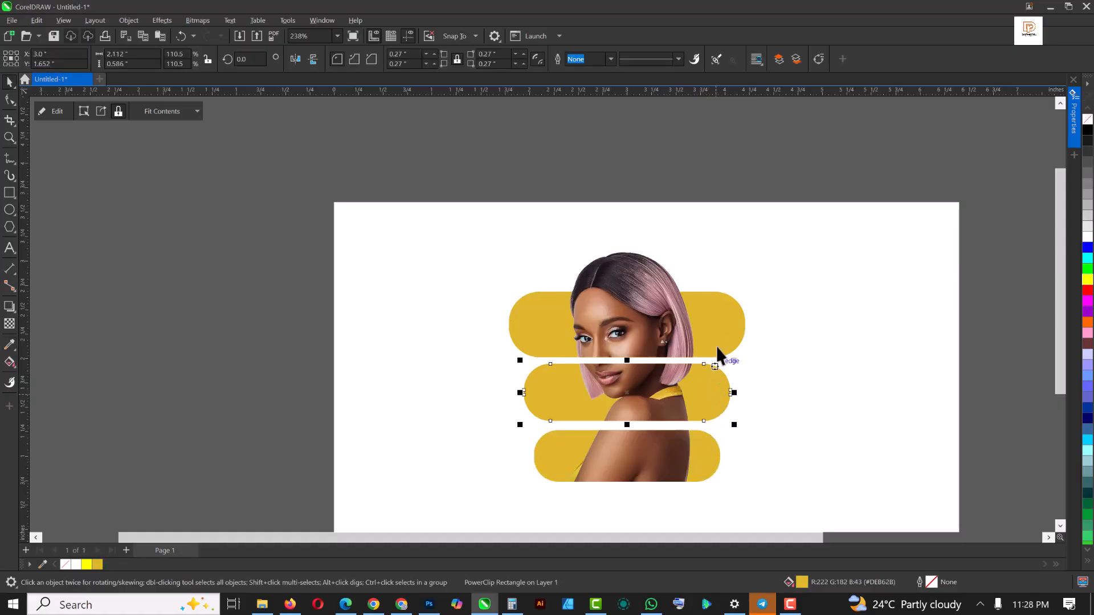
{"action": "left_click", "coordinate": [730, 325]}
{"action": "left_click", "coordinate": [712, 450], "text": "shift"}
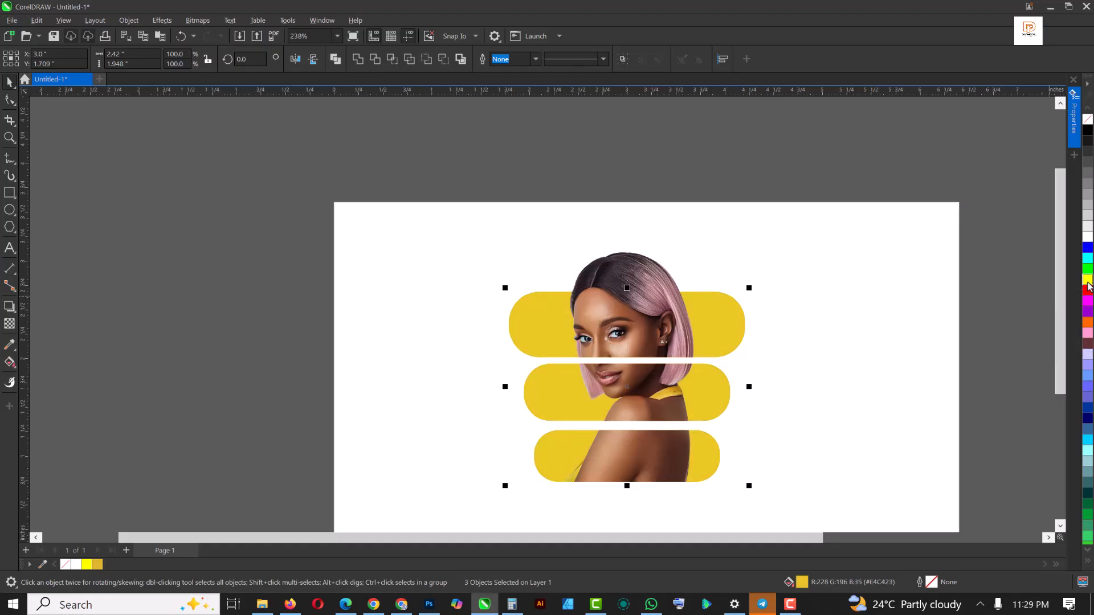
{"action": "left_click", "coordinate": [973, 374]}
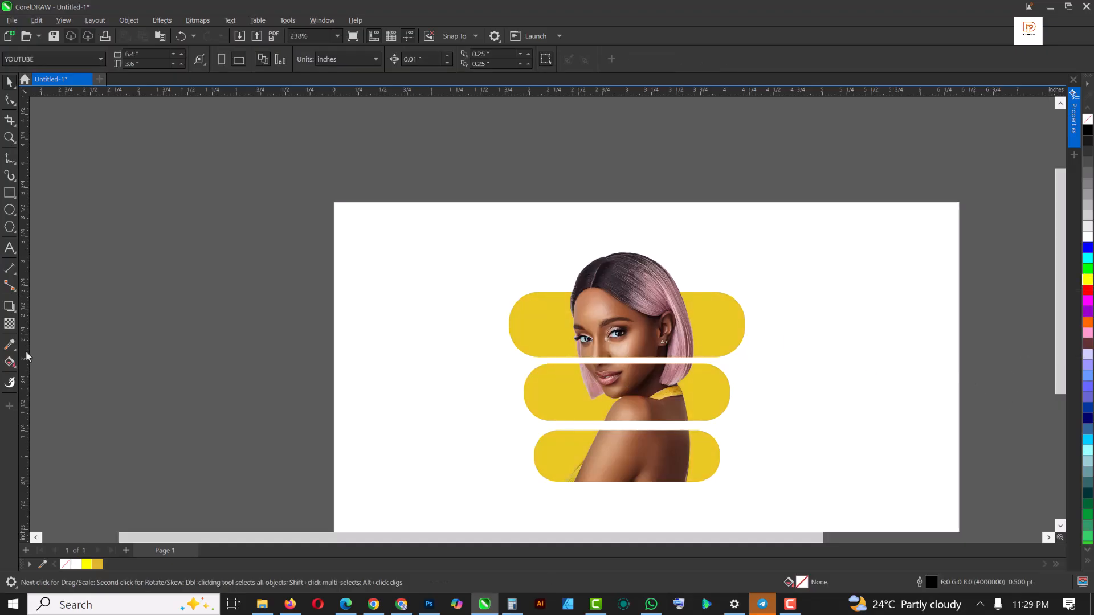
Sample the top pill's yellow (#E7CA20) and fill the page-sized background rectangle with it.
{"action": "left_click", "coordinate": [10, 346]}
{"action": "left_click", "coordinate": [723, 304]}
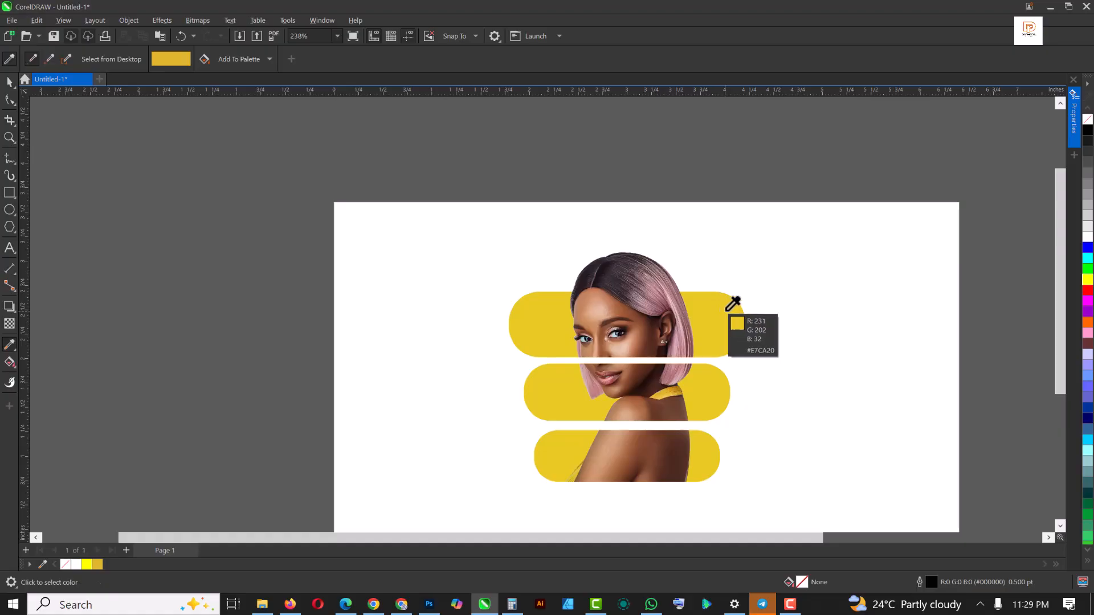
{"action": "left_click", "coordinate": [860, 251]}
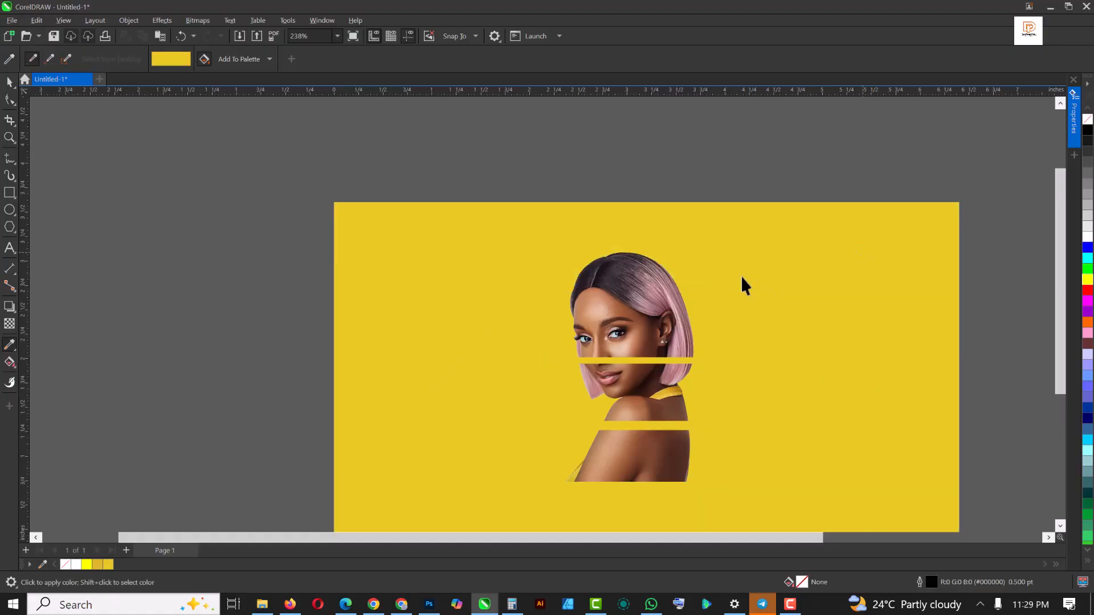
{"action": "key", "text": "space"}
Apply an elliptical fountain fill to the page-sized background rectangle, with white in the centre and yellow toward the edges.
{"action": "scroll", "coordinate": [663, 222], "scroll_direction": "down", "scroll_amount": 1}
{"action": "left_click", "coordinate": [760, 262]}
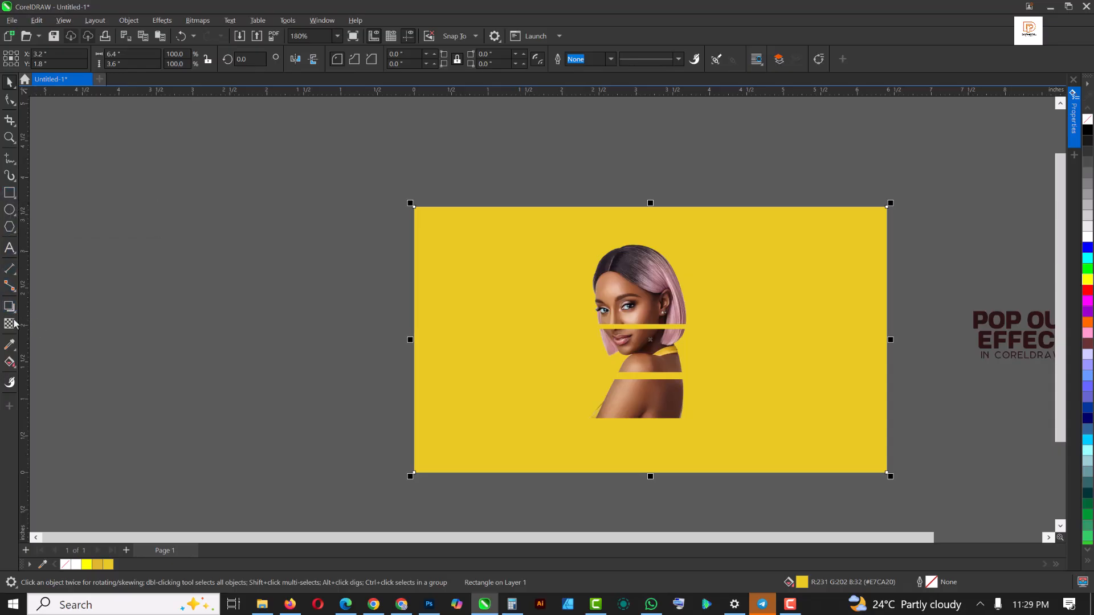
{"action": "key", "text": "g"}
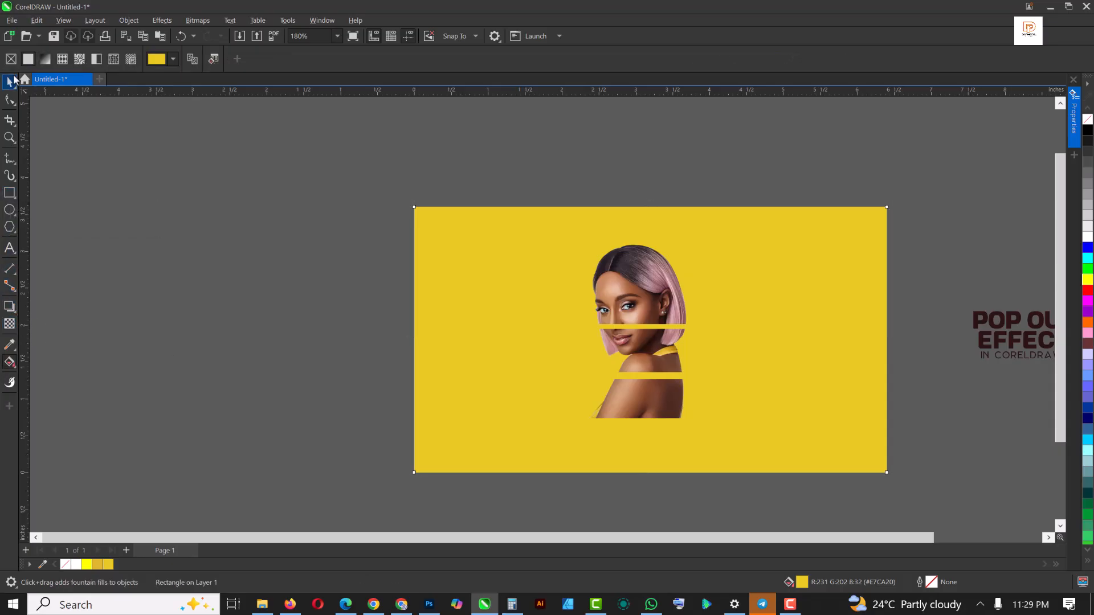
{"action": "left_click", "coordinate": [44, 60]}
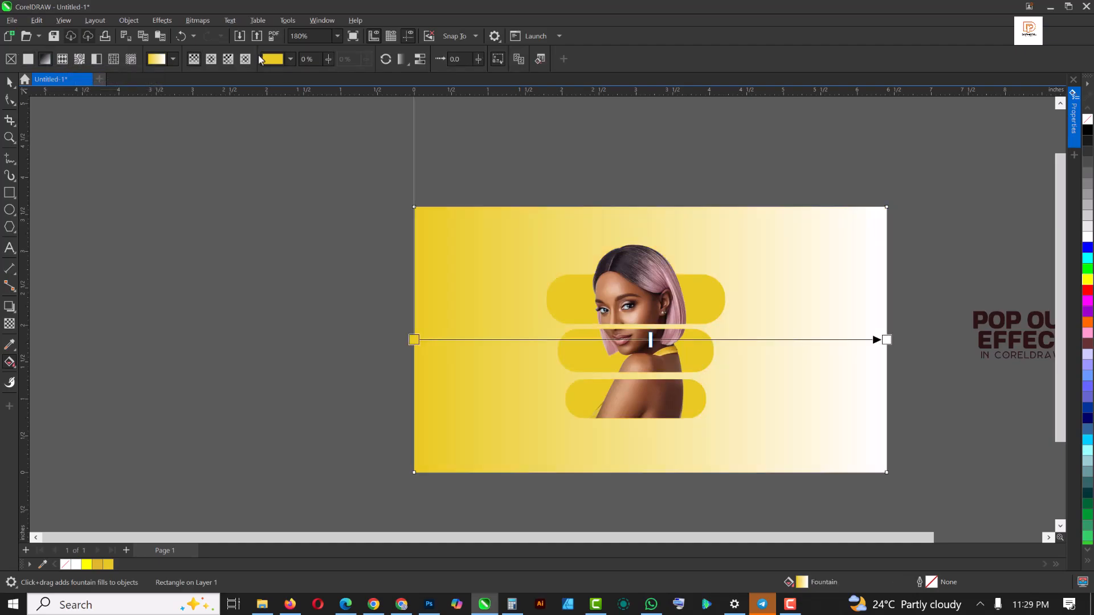
{"action": "left_click", "coordinate": [211, 60]}
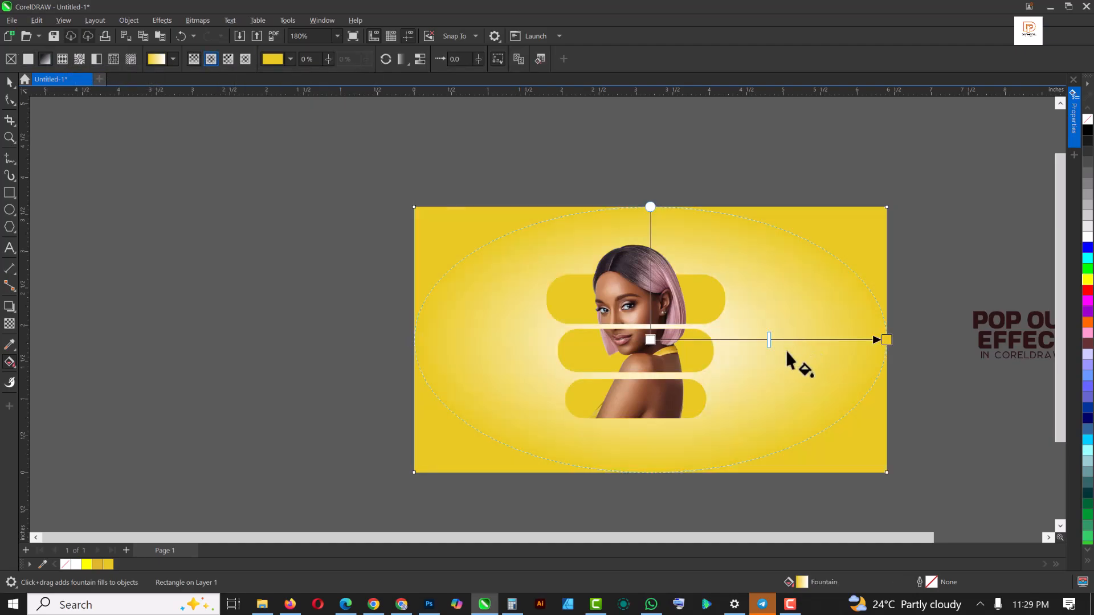
Enlarge the background's elliptical gradient taller and wider, well beyond the page edges, so the yellow fades softly toward the borders.
{"action": "scroll", "coordinate": [513, 342], "scroll_direction": "down", "scroll_amount": 1}
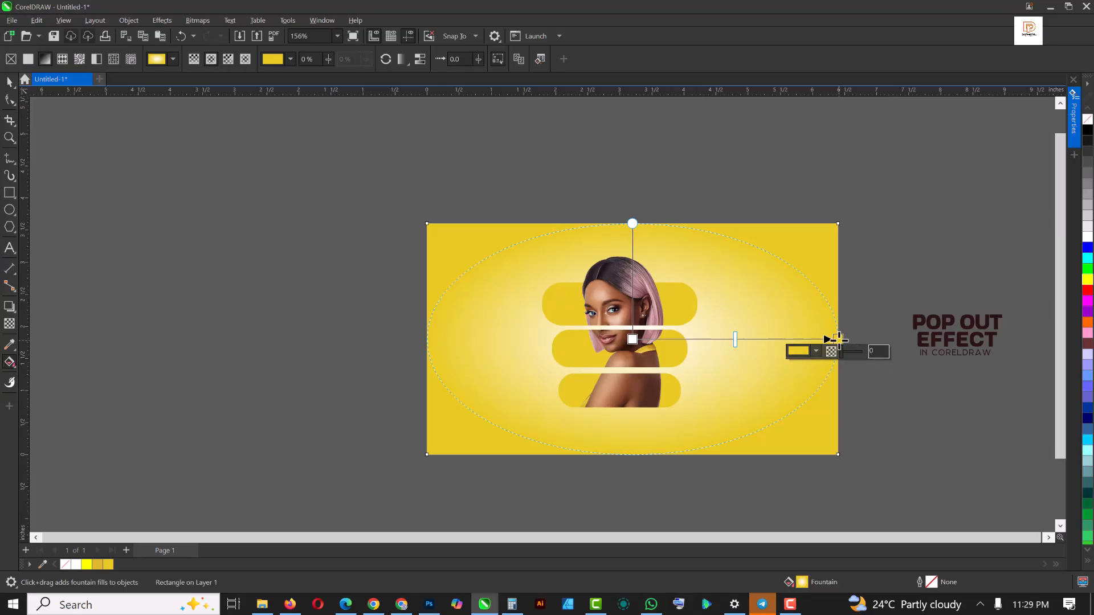
{"action": "left_click_drag", "start_coordinate": [632, 224], "coordinate": [633, 183]}
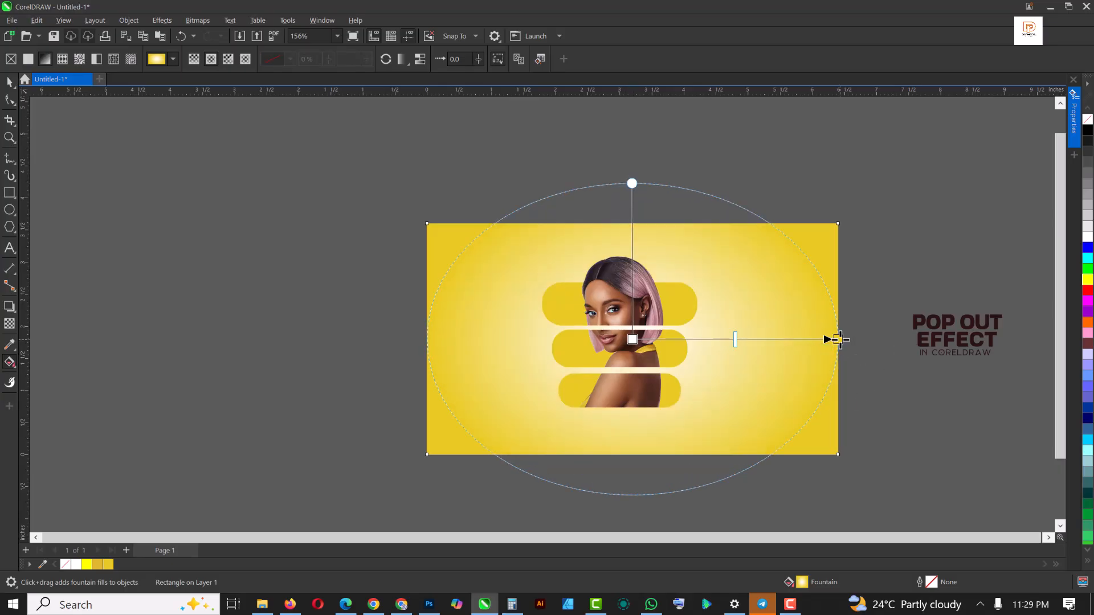
{"action": "left_click_drag", "start_coordinate": [838, 339], "coordinate": [969, 339]}
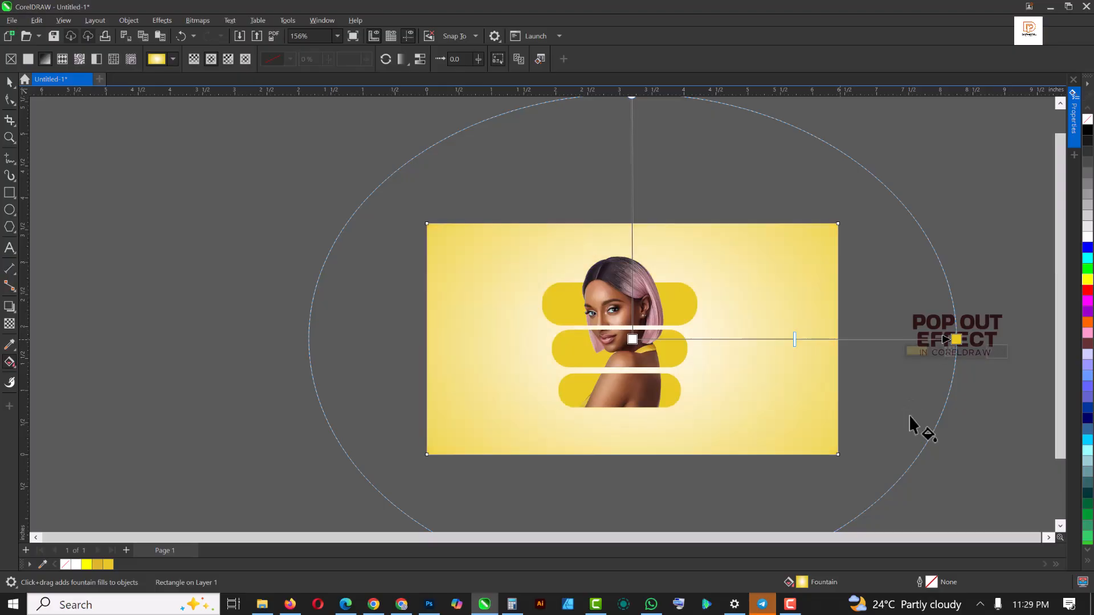
{"action": "left_click", "coordinate": [952, 339]}
{"action": "left_click_drag", "start_coordinate": [953, 339], "coordinate": [975, 339]}
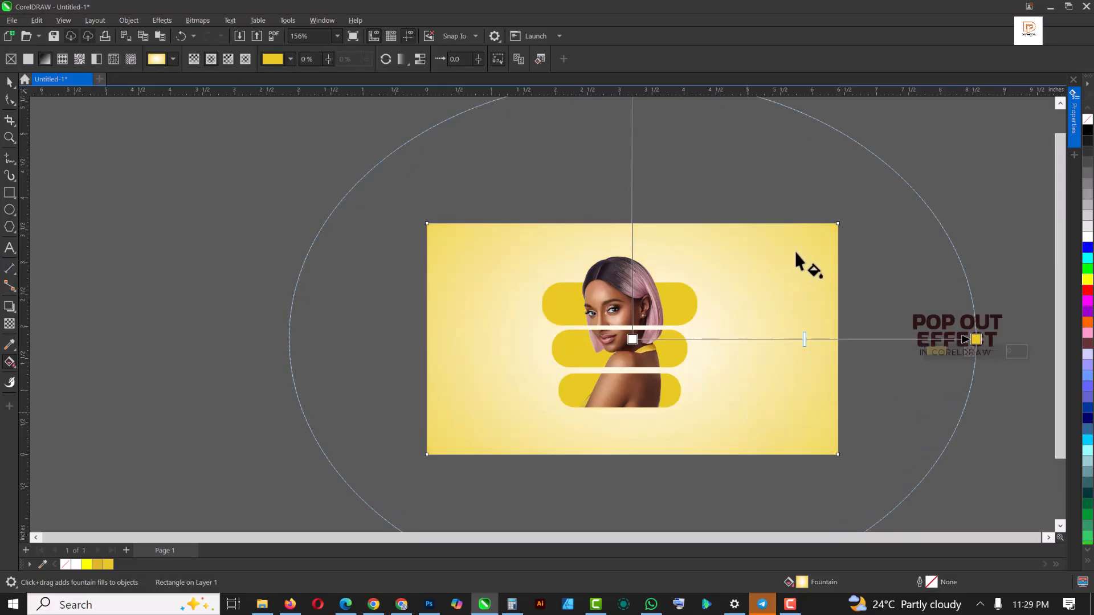
{"action": "key", "text": "space"}
{"action": "left_click", "coordinate": [947, 232]}
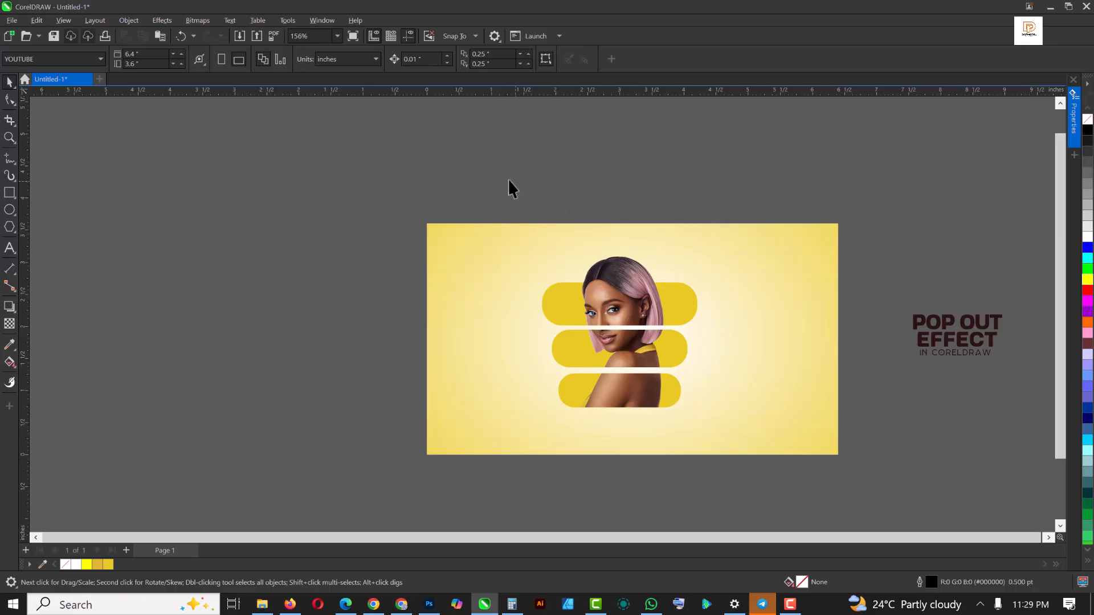
Move the three-line "POP OUT EFFECT IN CORELDRAW" text onto the page beside the pills, centred at about X 5.07, Y 1.69 inches.
{"action": "left_click_drag", "start_coordinate": [501, 179], "coordinate": [712, 370]}
{"action": "left_click_drag", "start_coordinate": [762, 437], "coordinate": [784, 332]}
{"action": "left_click_drag", "start_coordinate": [830, 234], "coordinate": [832, 240]}
{"action": "left_click_drag", "start_coordinate": [943, 351], "coordinate": [760, 347]}
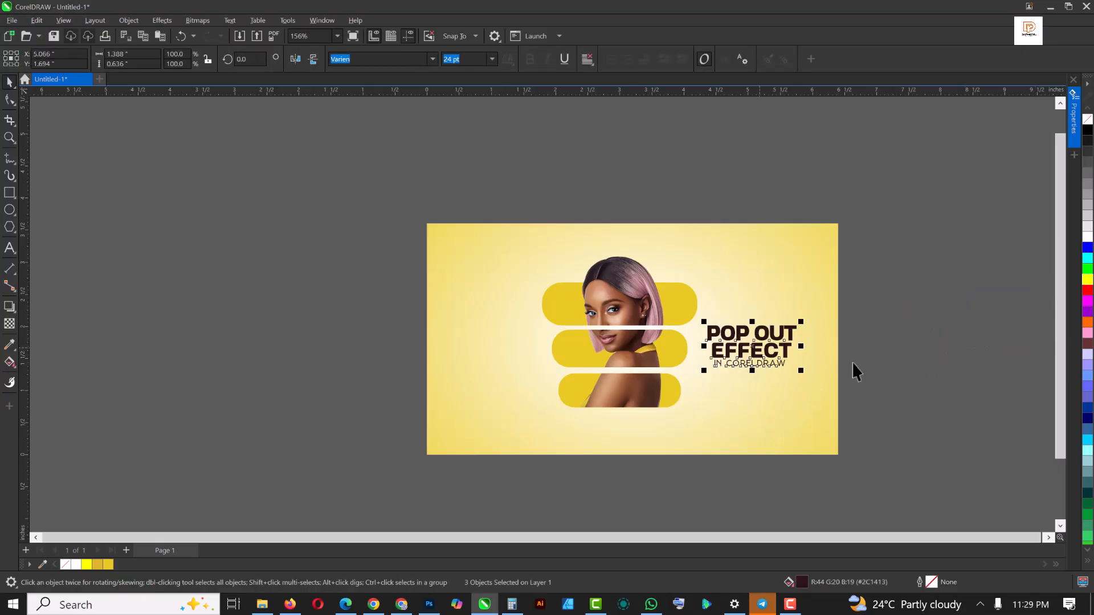
{"action": "left_click", "coordinate": [921, 315]}
{"action": "key", "text": "shift+F4"}
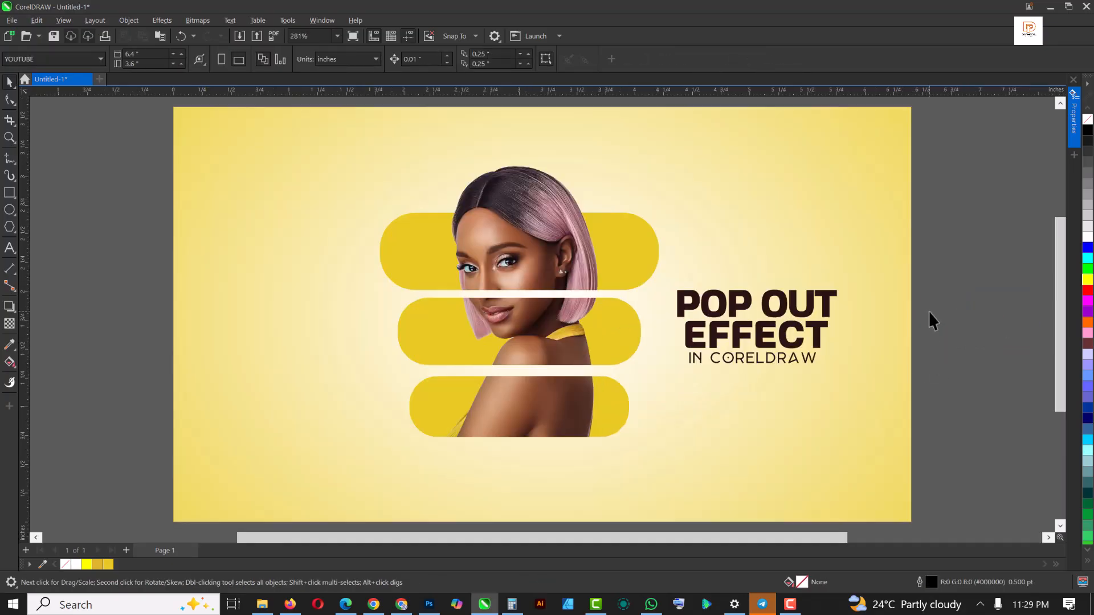